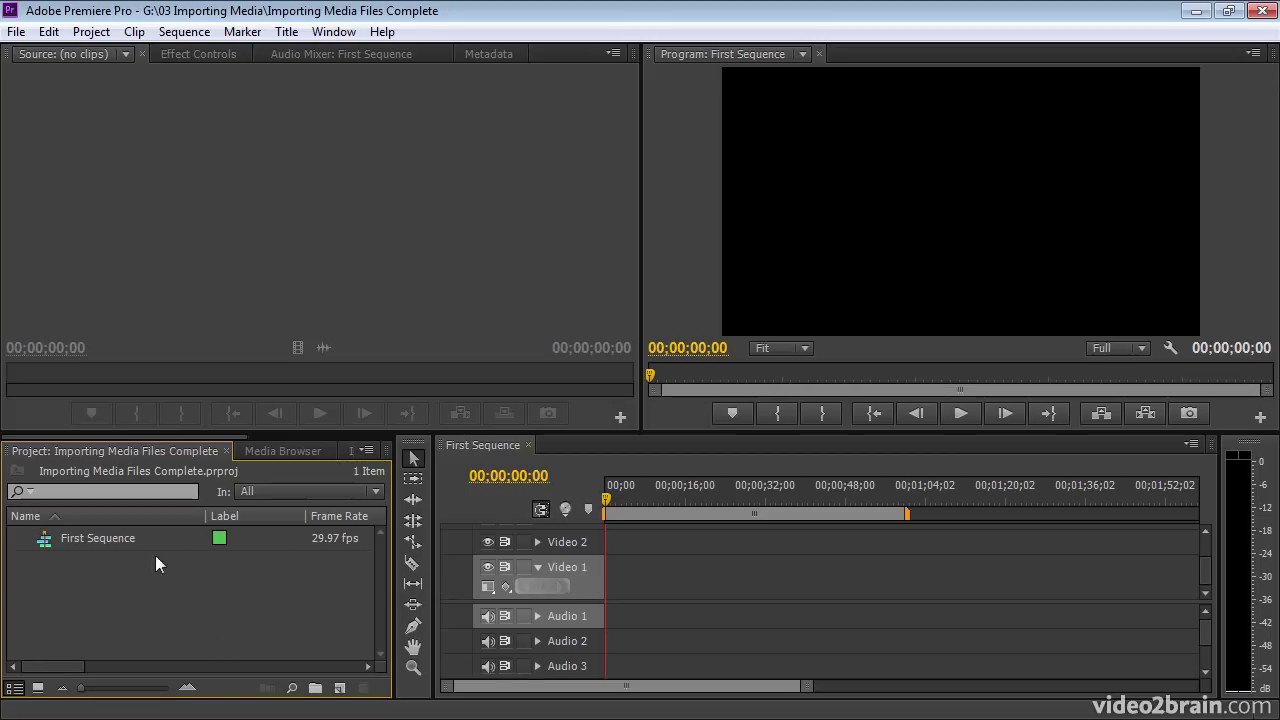
- Check the Project panel's context menu and the File menu, then close both without importing anything
right_click(127, 588)
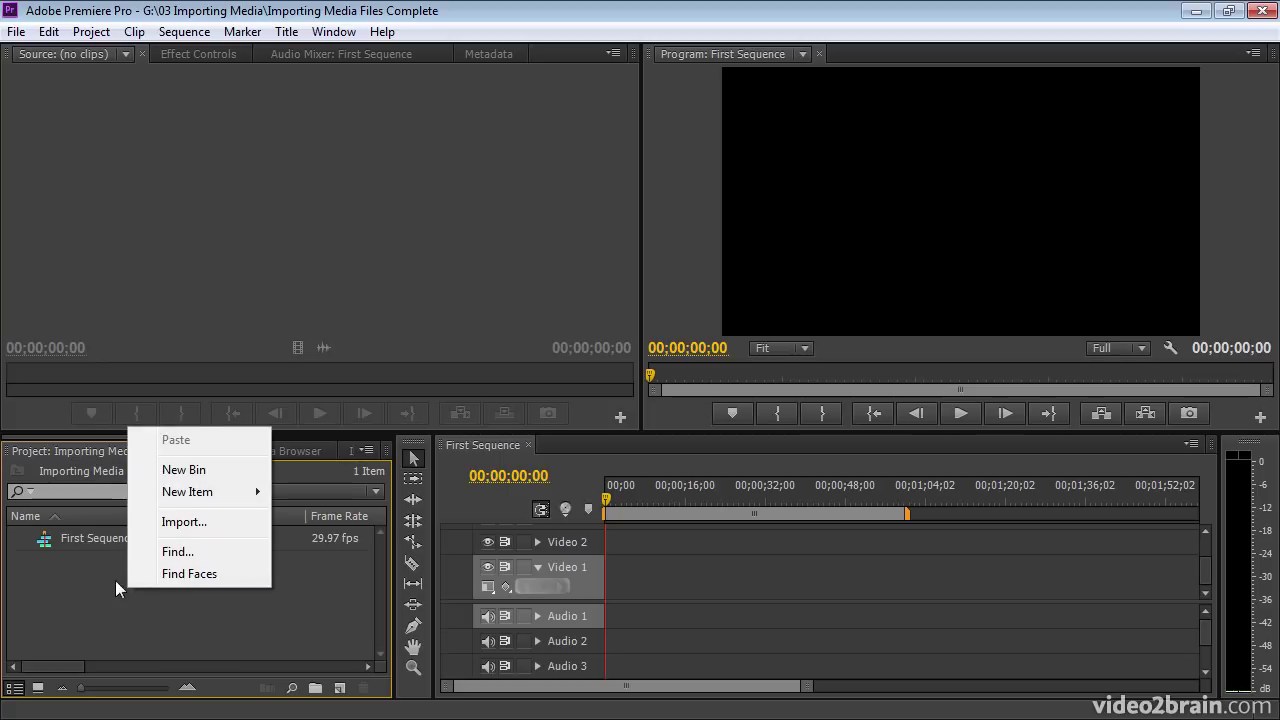
key(Escape)
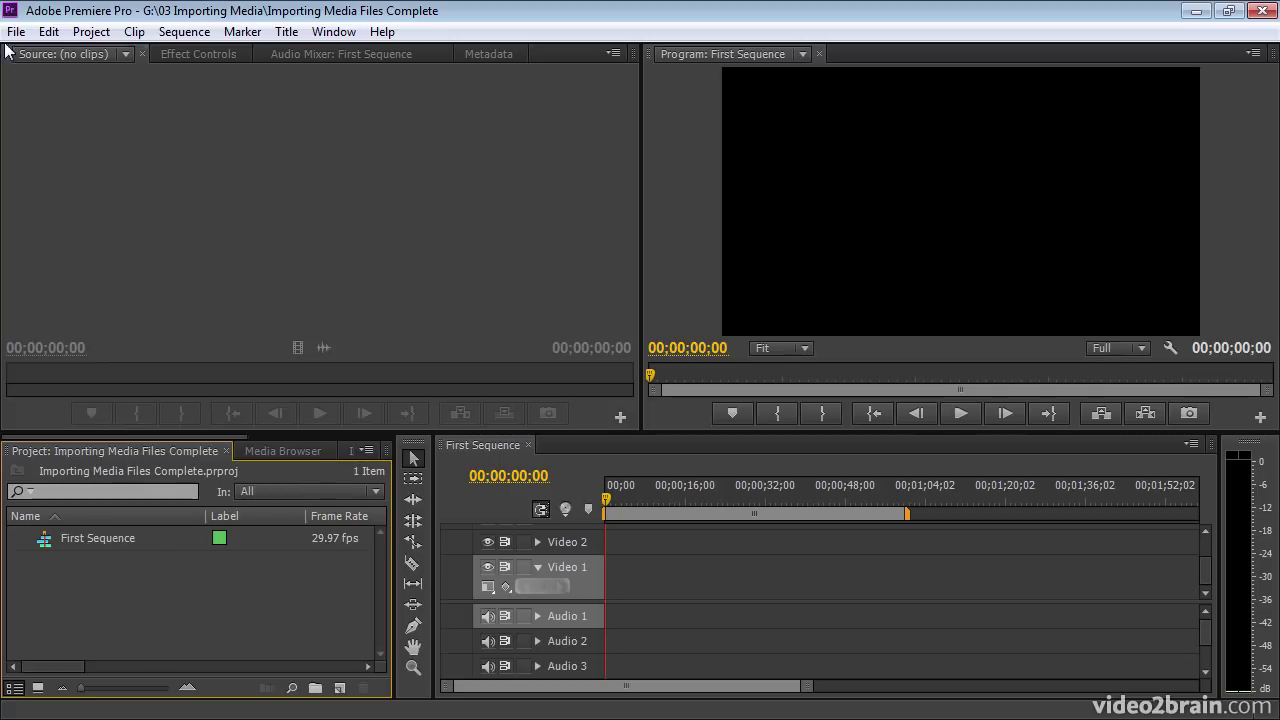
click(16, 31)
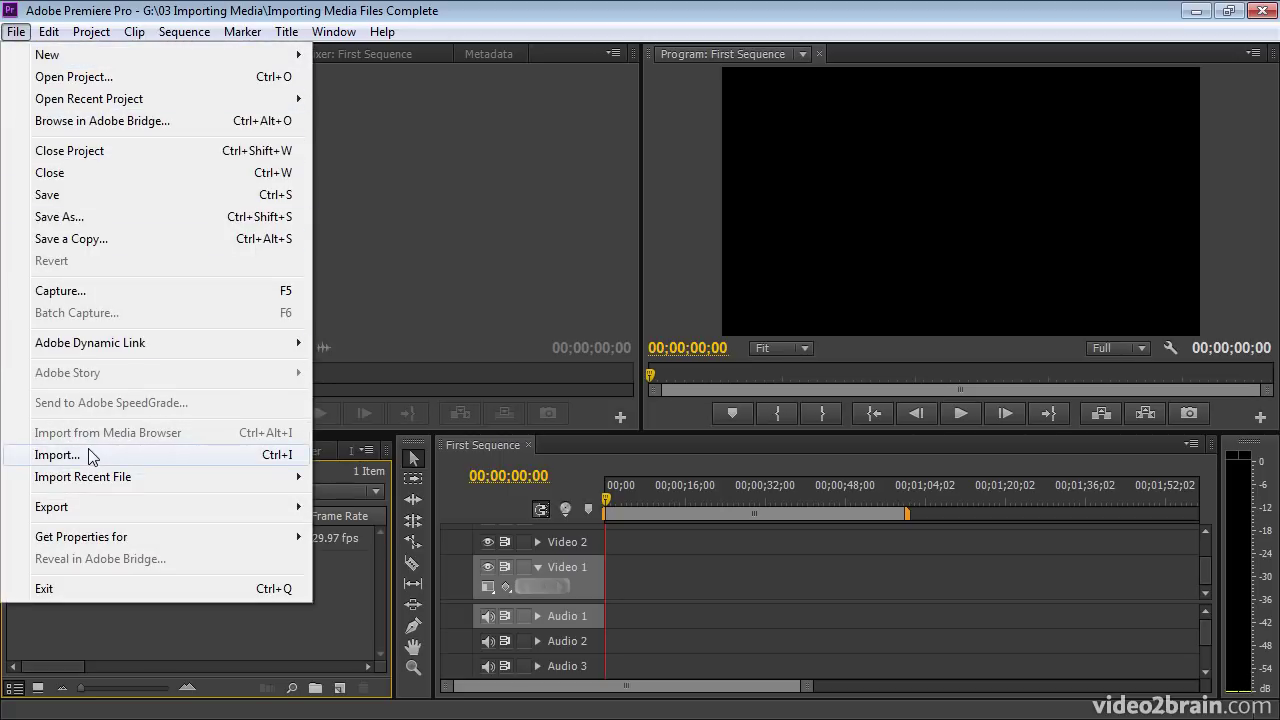
click(221, 630)
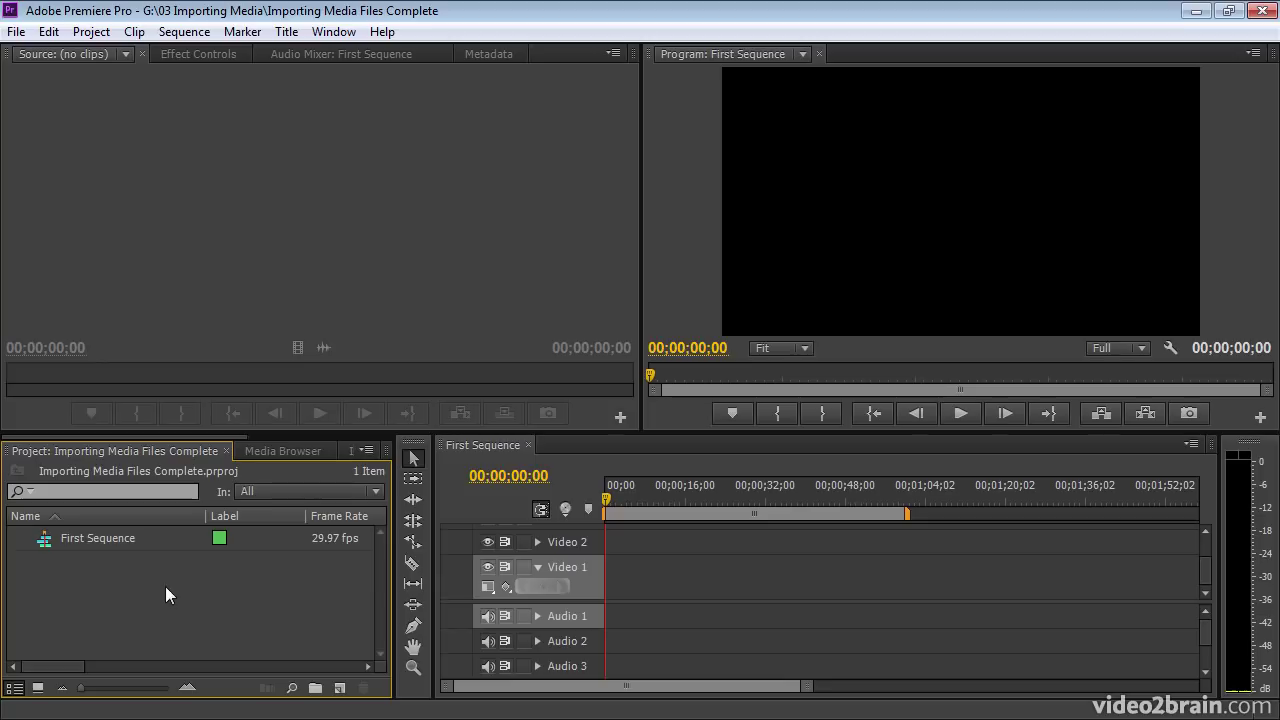
double_click(197, 600)
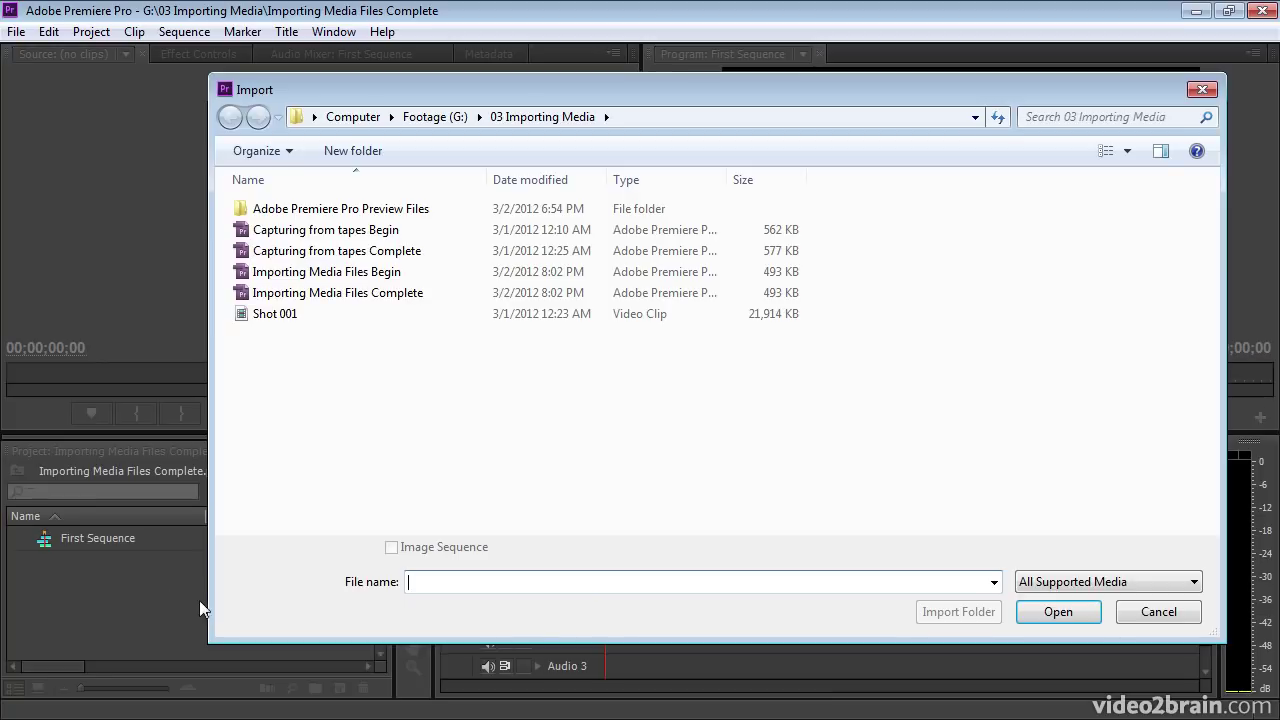
click(418, 118)
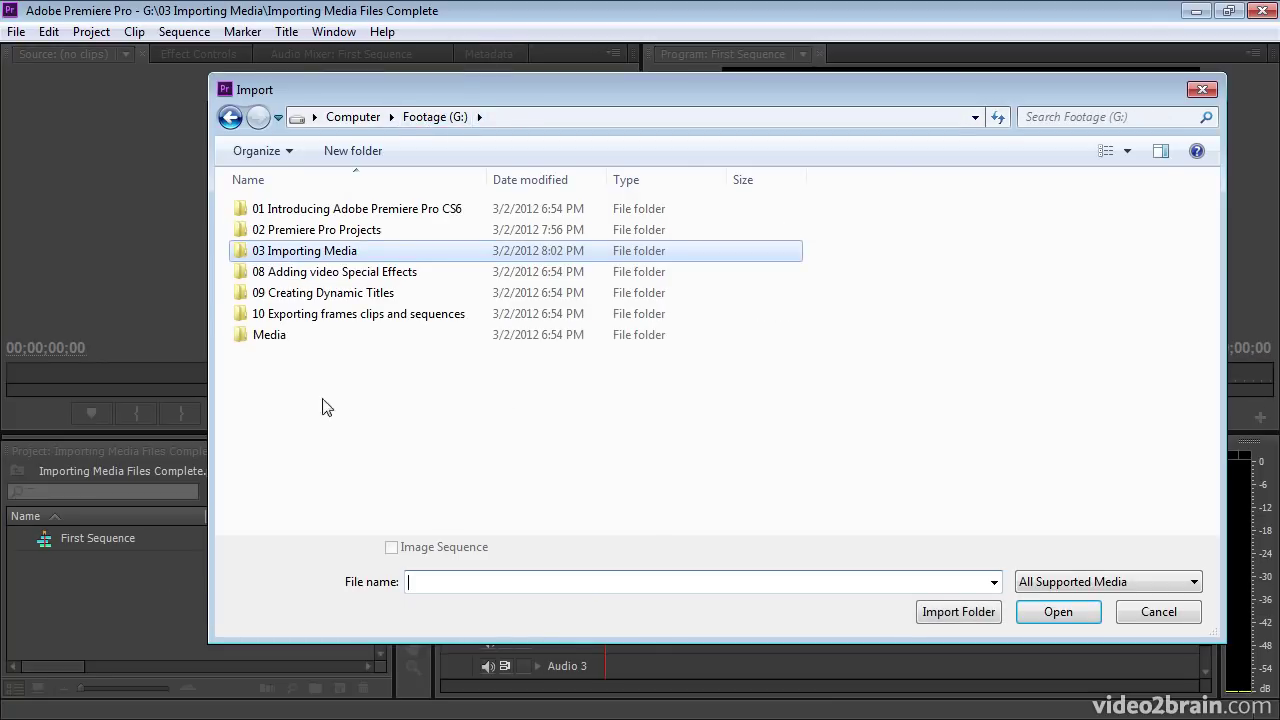
double_click(266, 339)
double_click(300, 252)
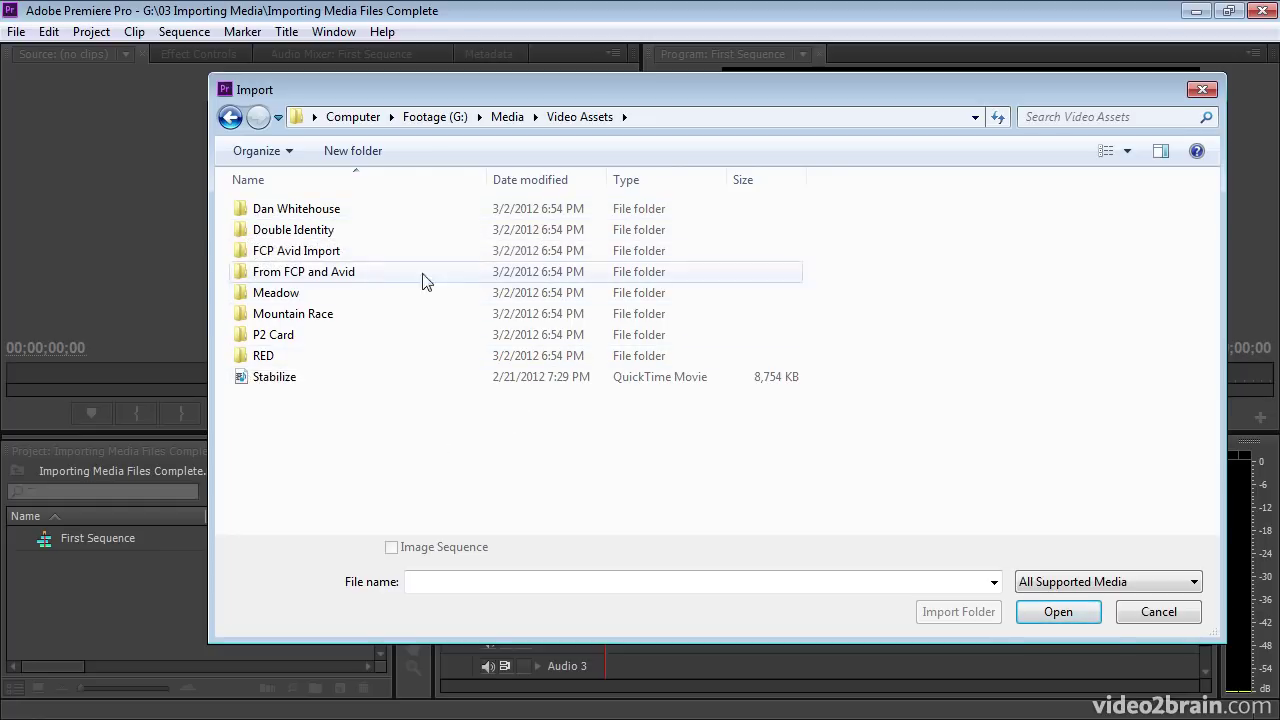
double_click(312, 218)
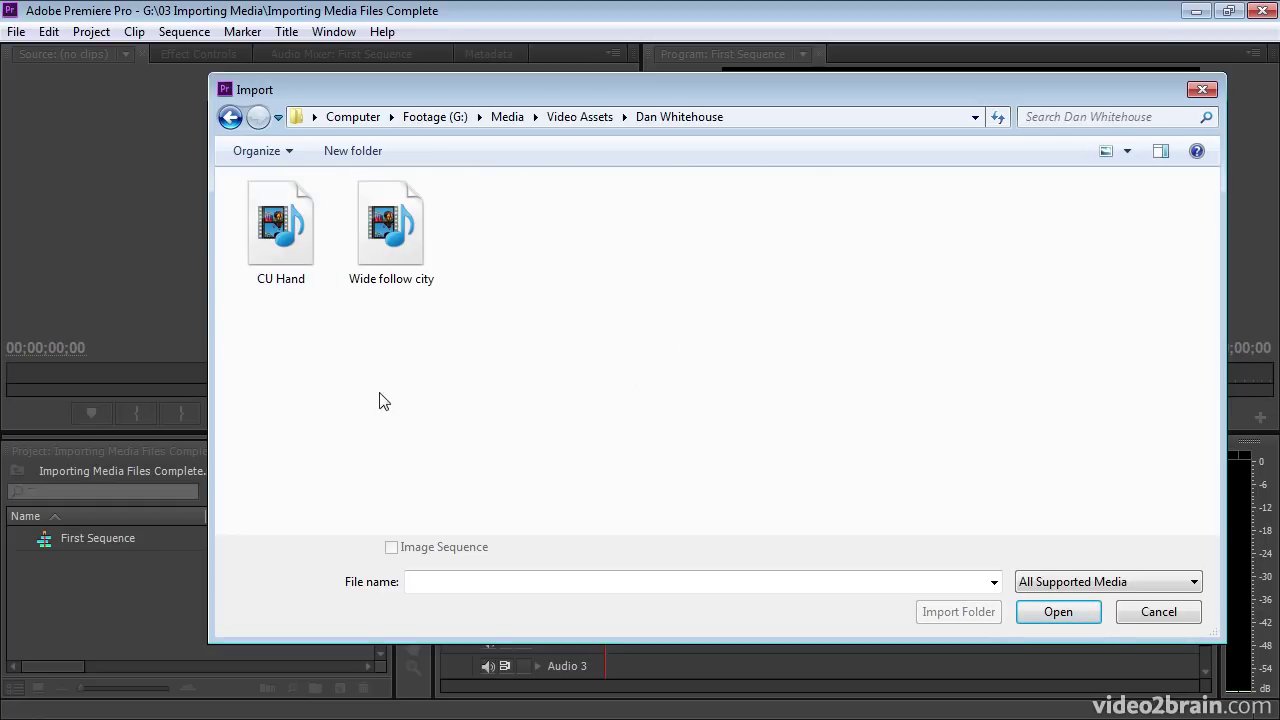
- Select CU Hand.mov and Wide follow city.mov together and import them
drag(544, 362, 290, 200)
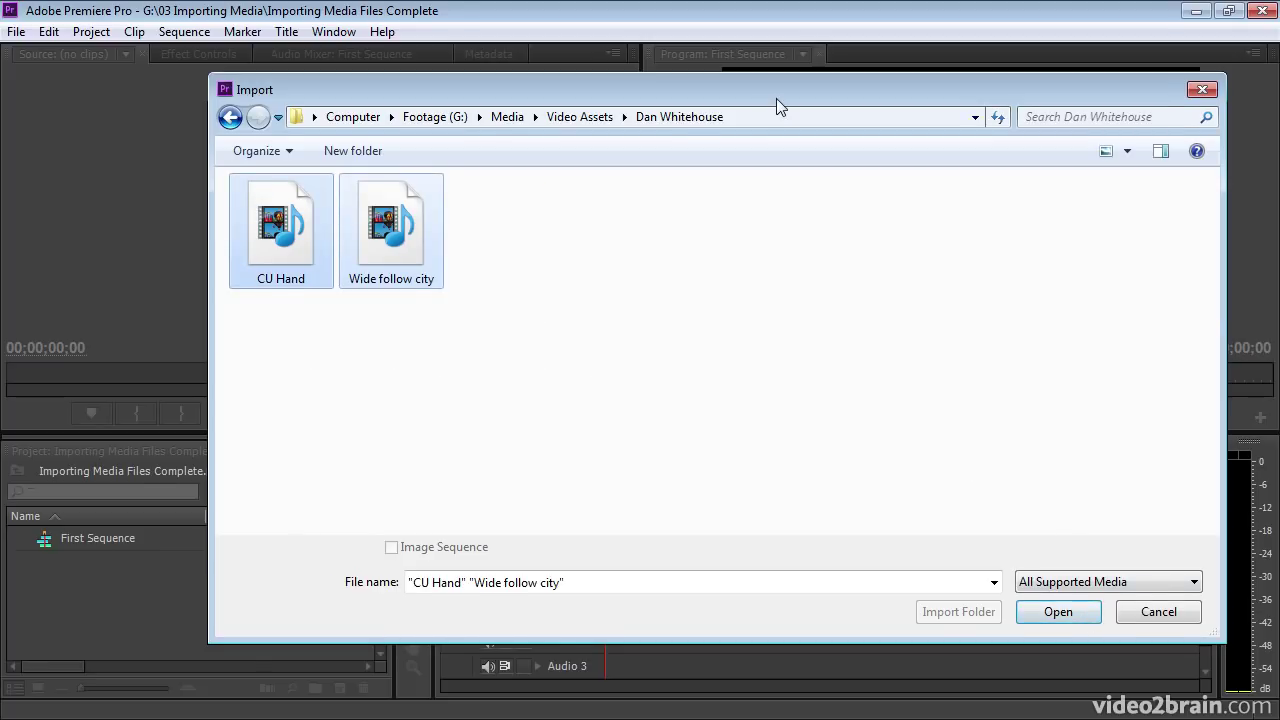
drag(776, 98, 726, 94)
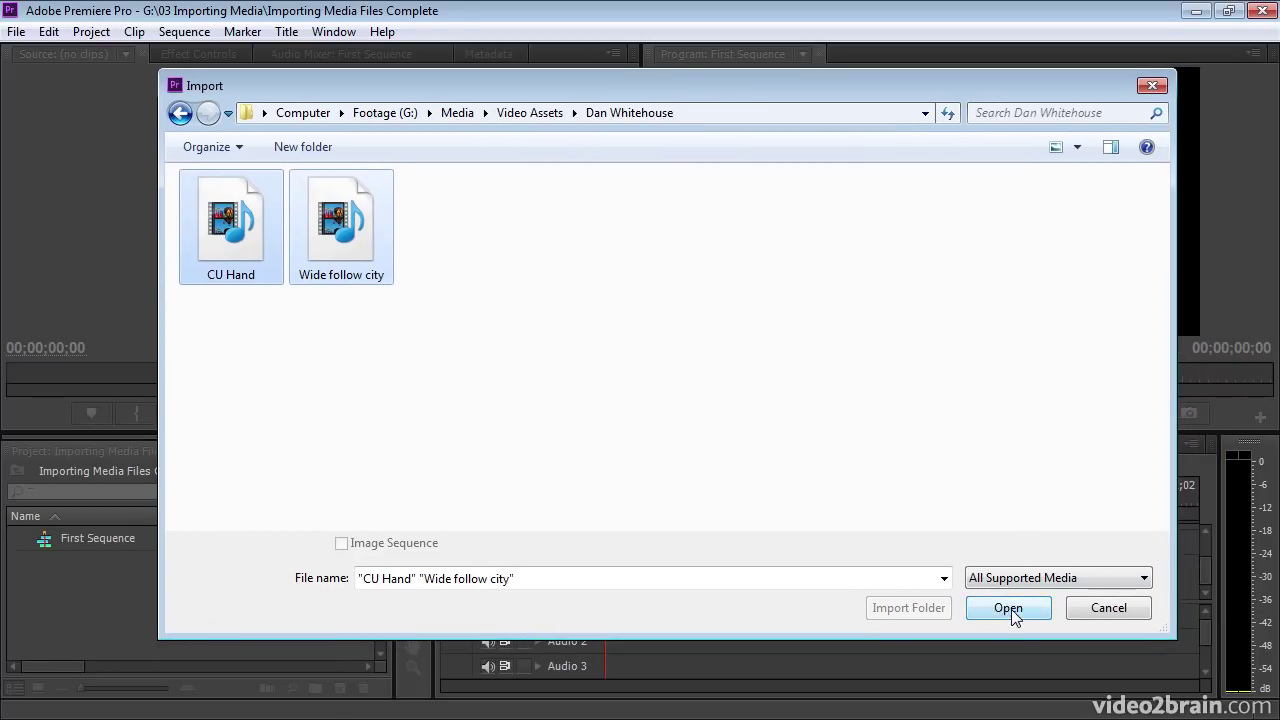
drag(472, 366, 199, 180)
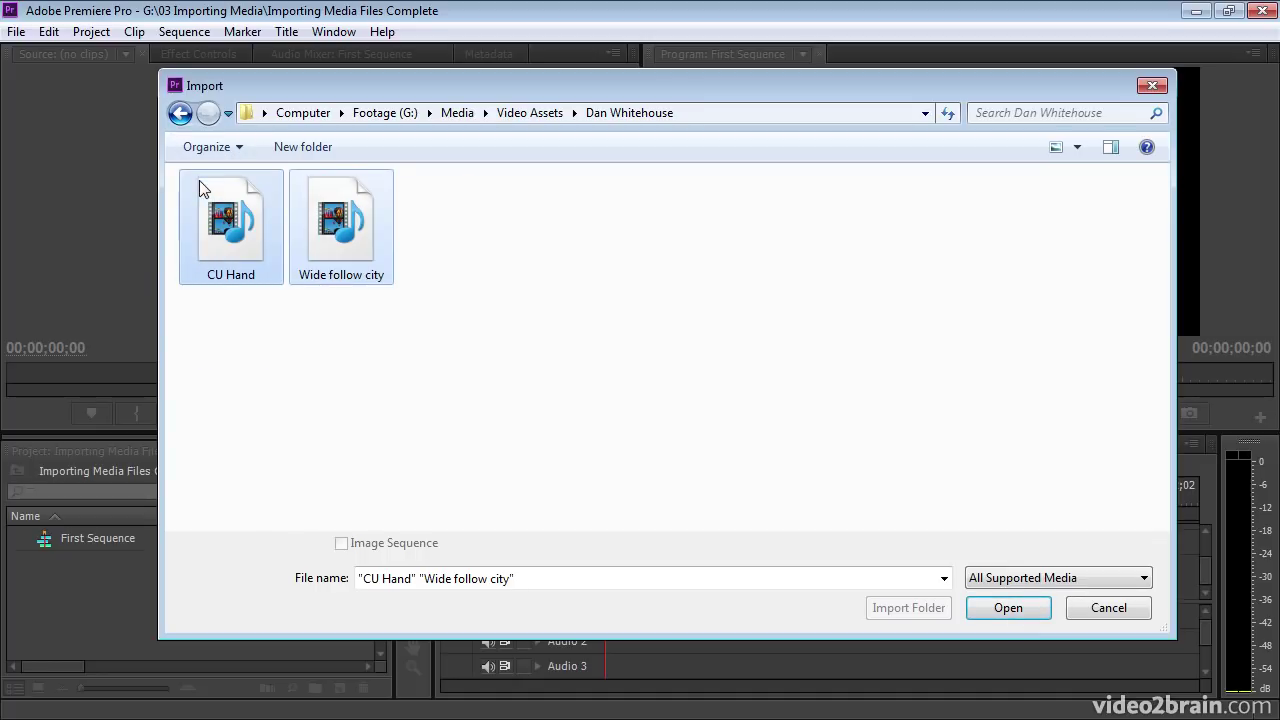
click(1021, 614)
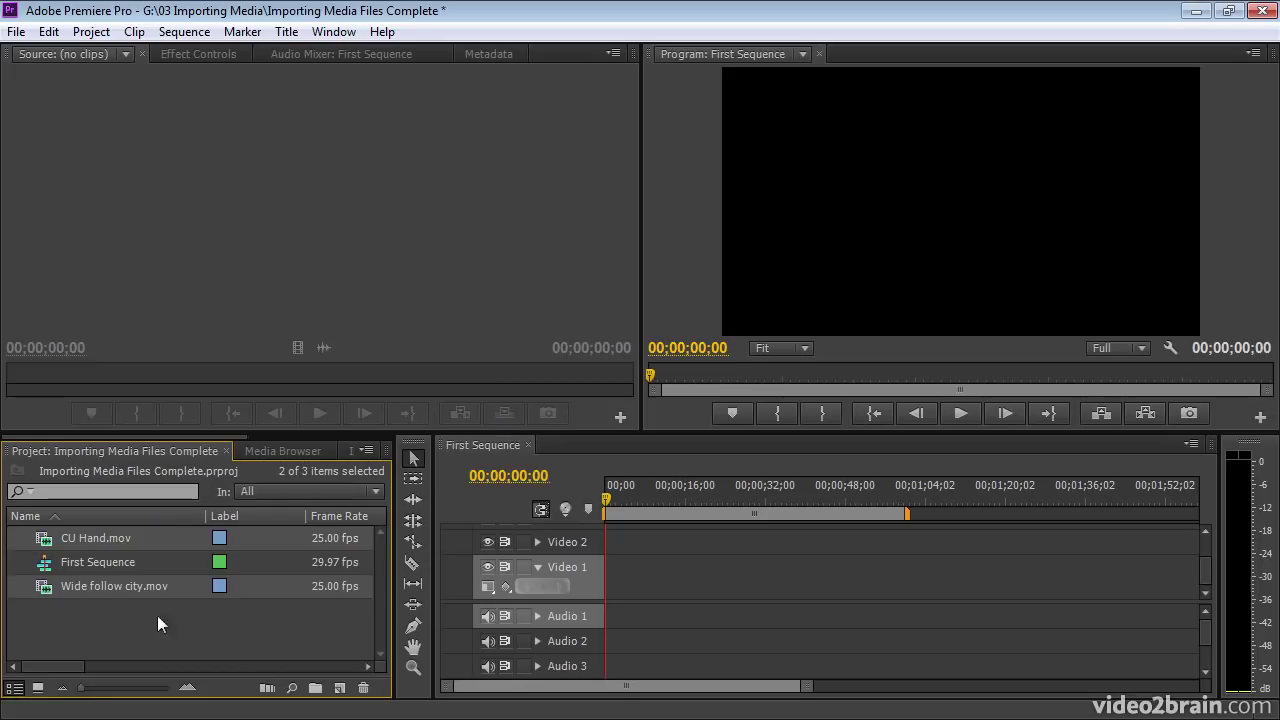
- Deselect the new clips, load Wide follow city.mov in the Source monitor, and scrub to a later frame
click(127, 625)
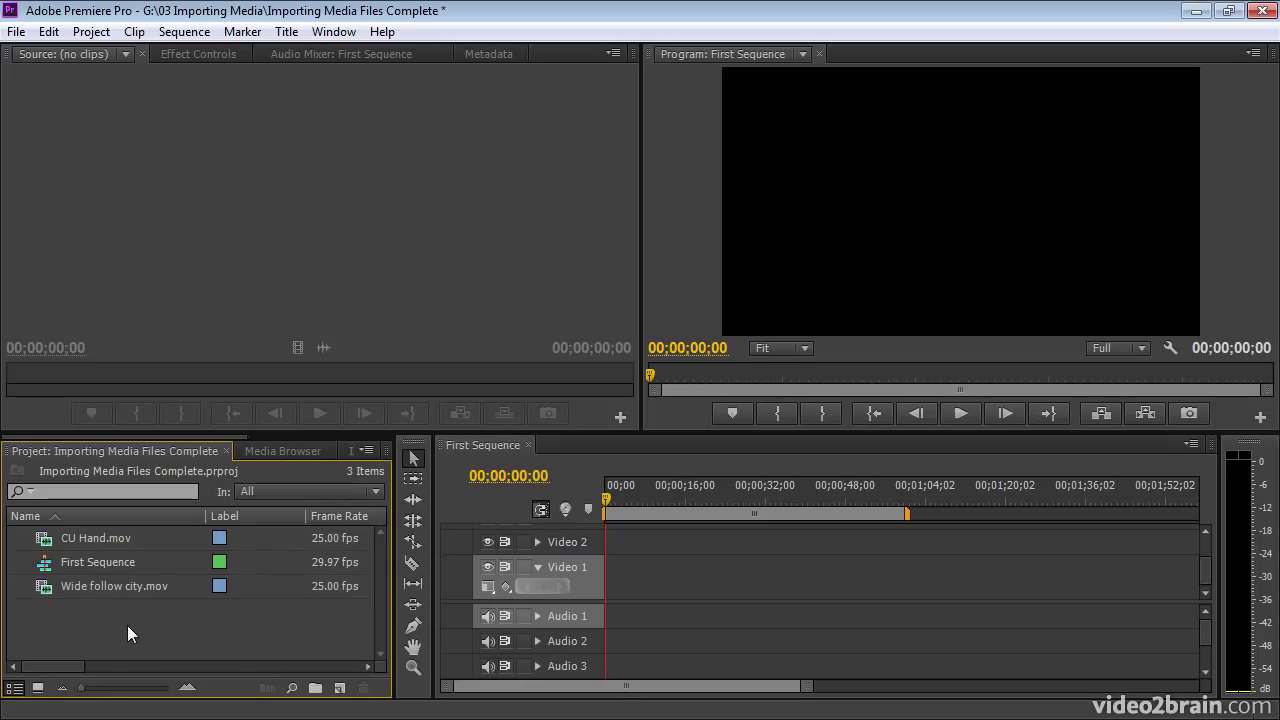
double_click(43, 587)
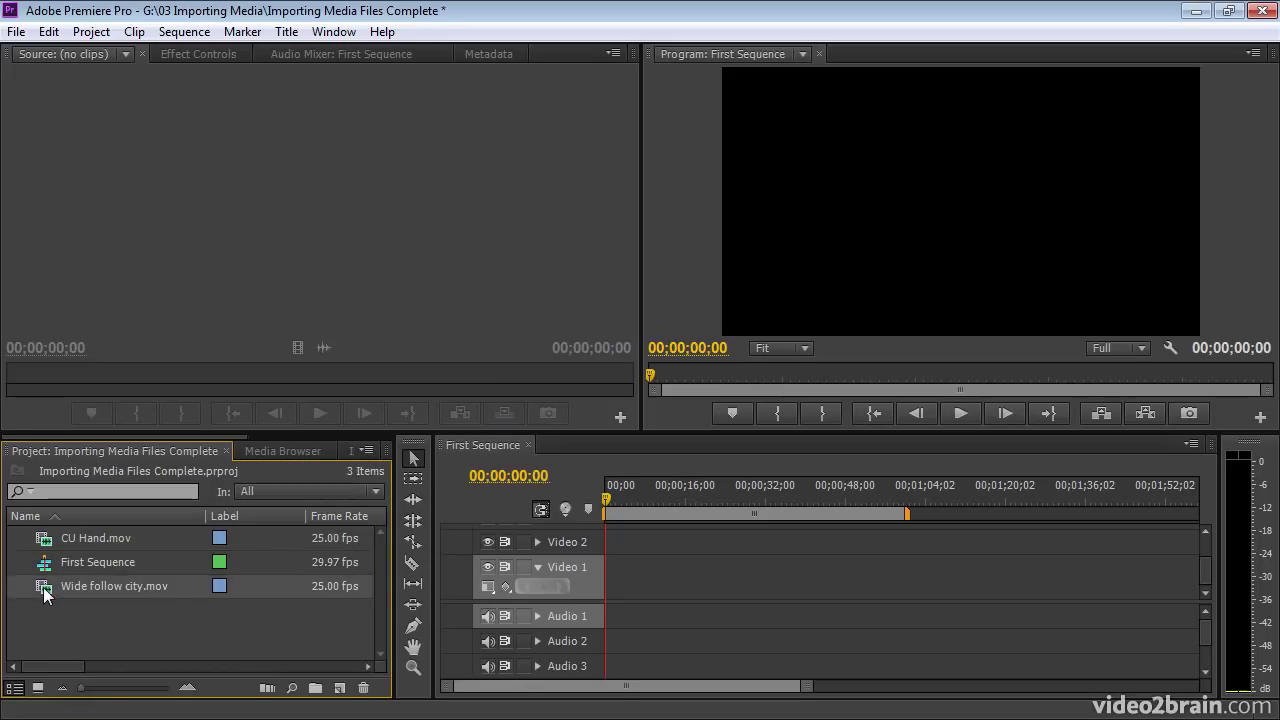
drag(409, 374, 414, 376)
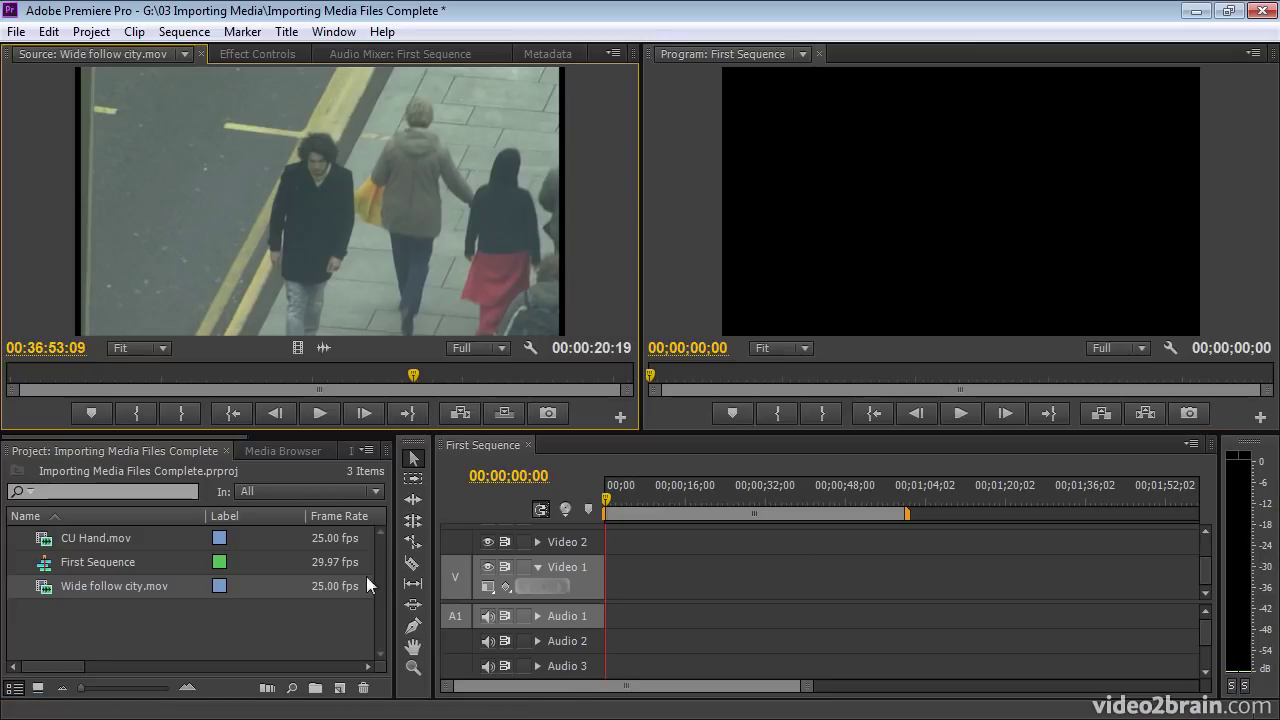
- Look inside Double Identity under Video Assets, then import the whole folder as a bin
double_click(187, 618)
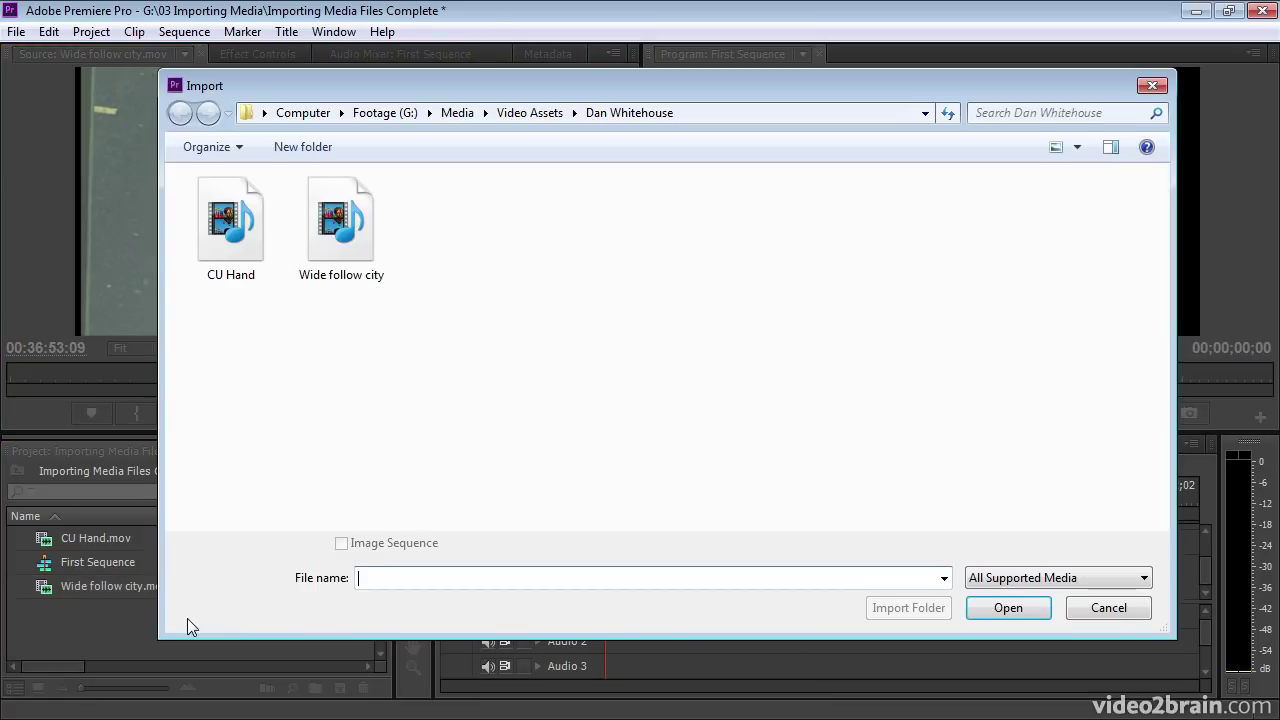
click(548, 113)
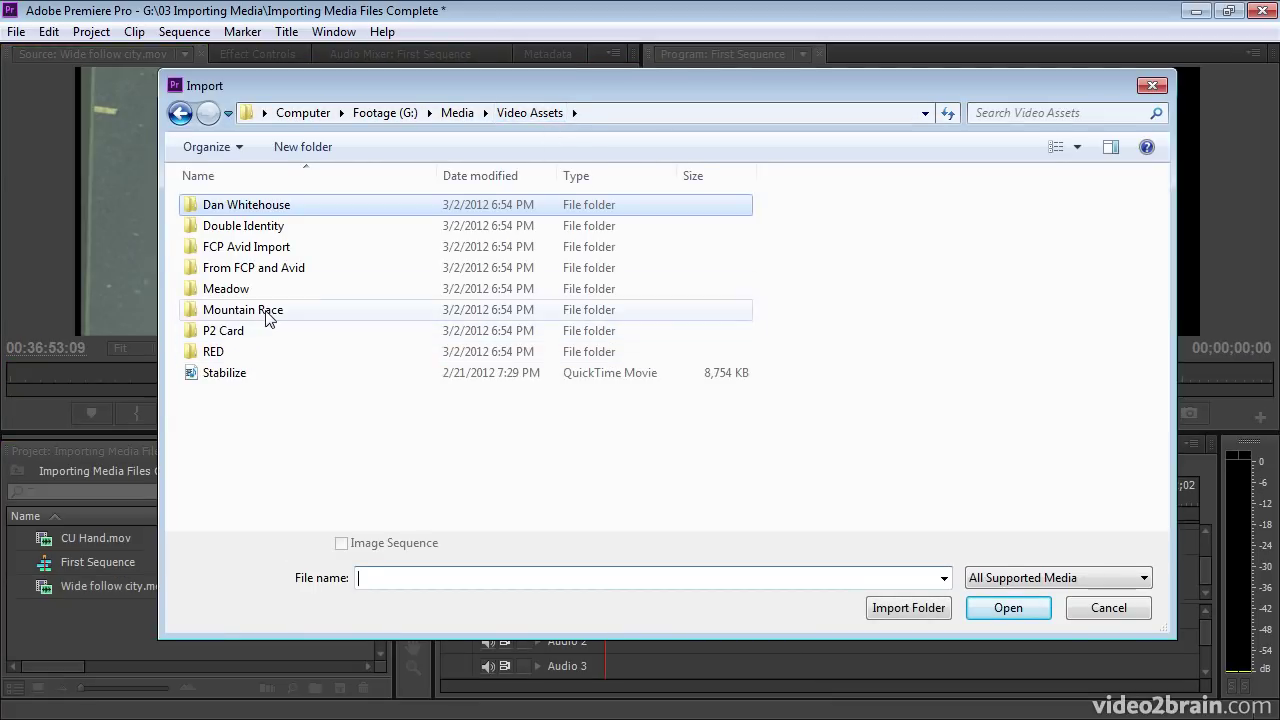
click(227, 230)
double_click(227, 230)
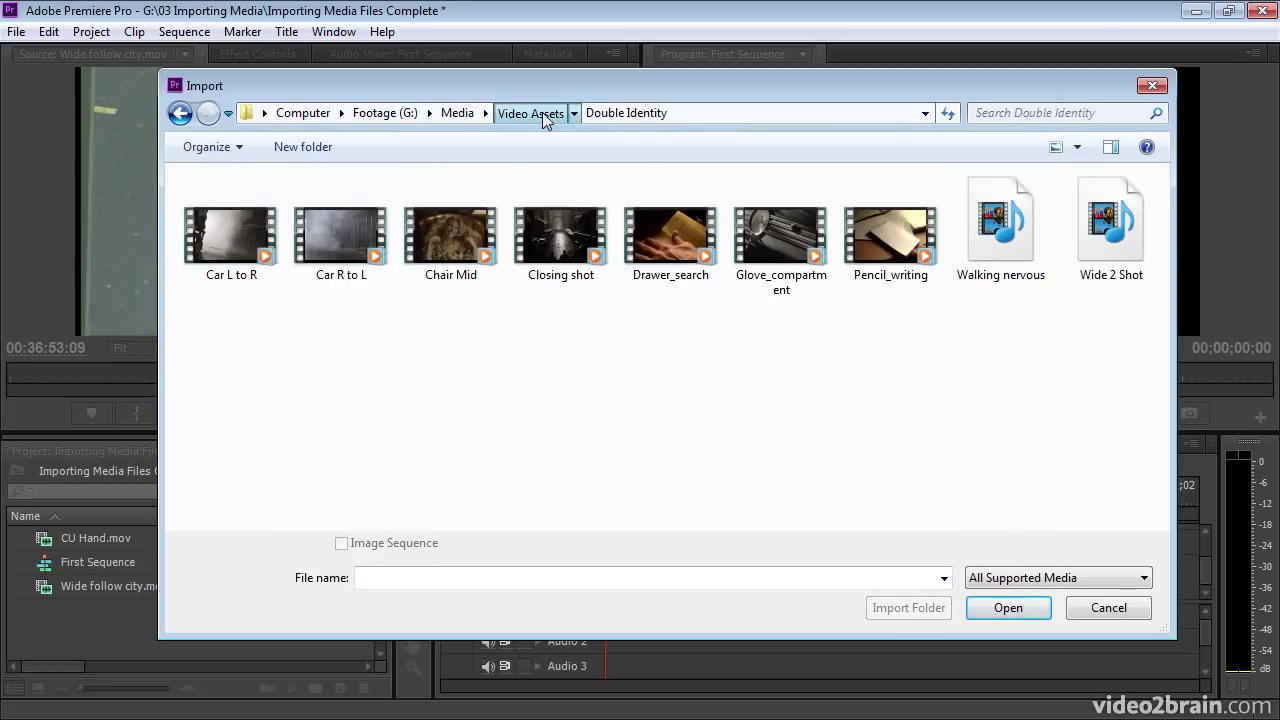
click(542, 112)
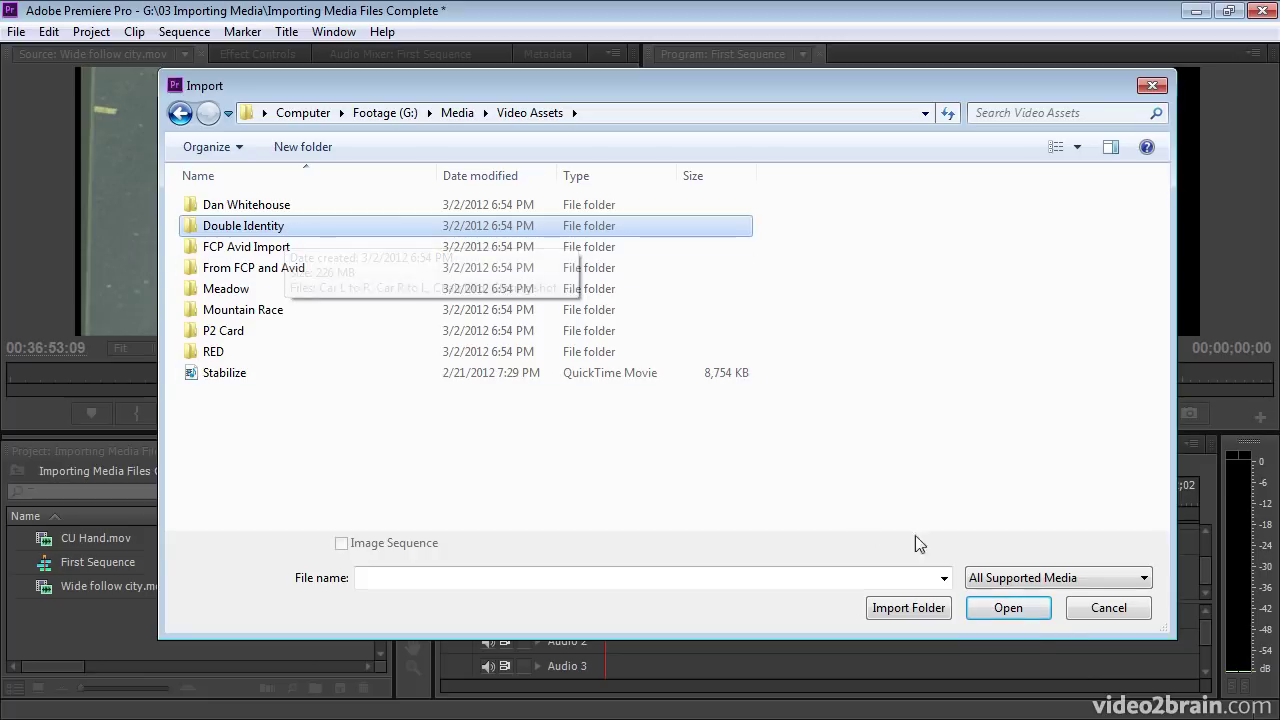
click(1019, 614)
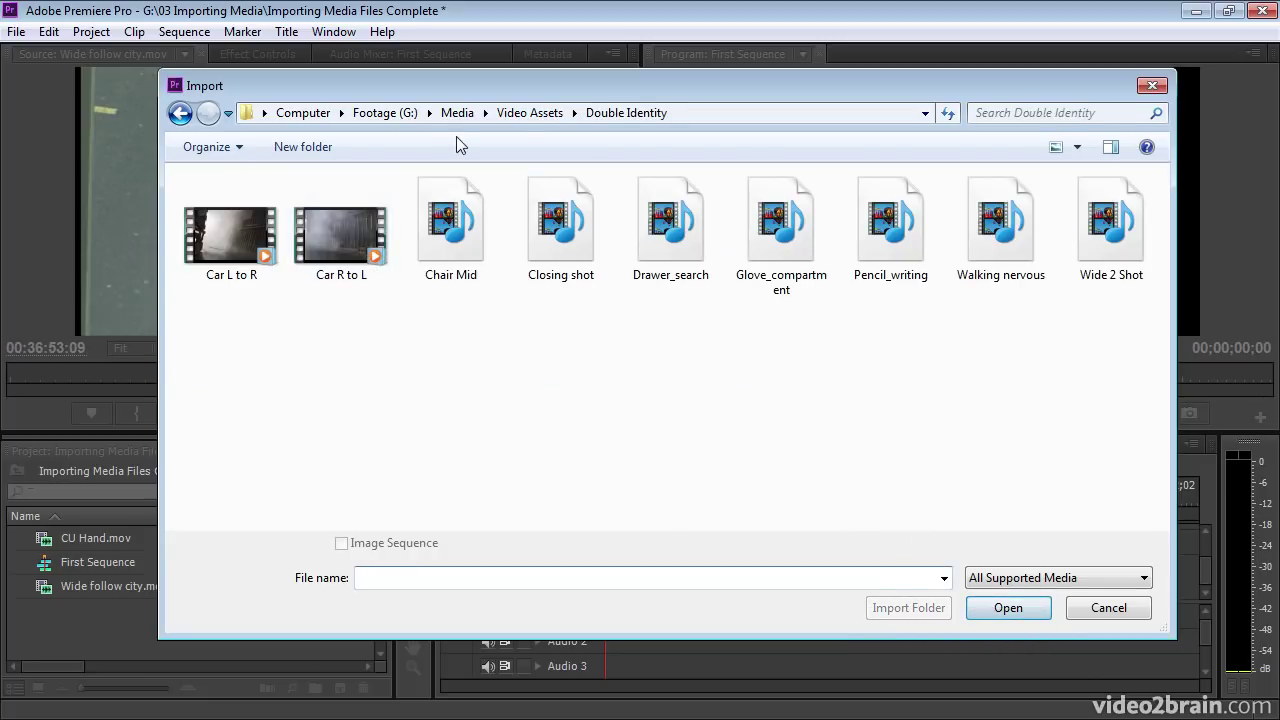
click(522, 116)
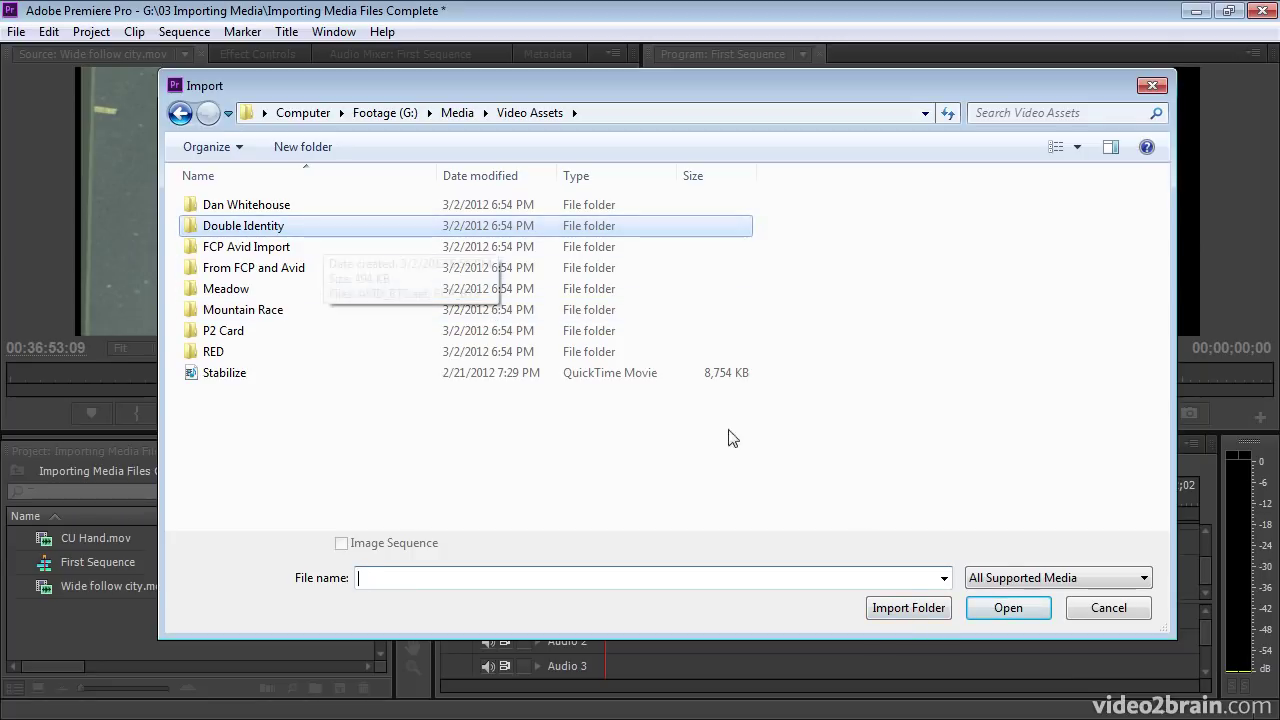
click(910, 607)
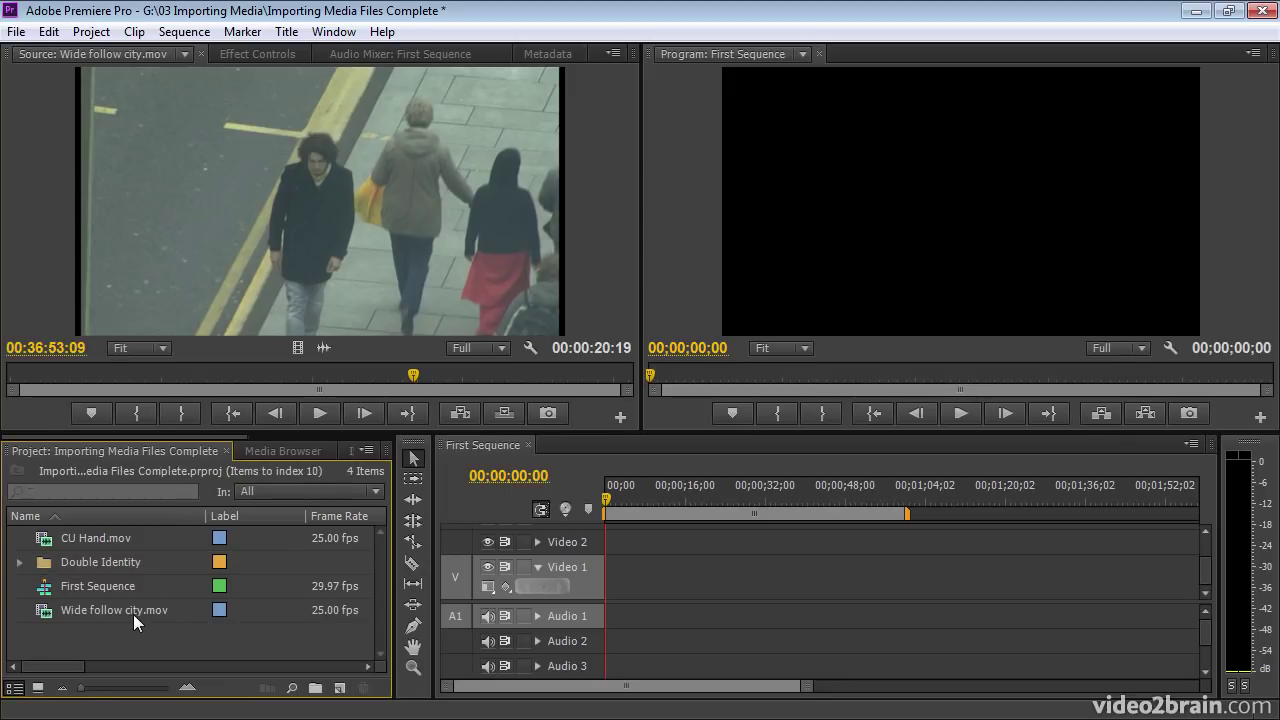
click(112, 564)
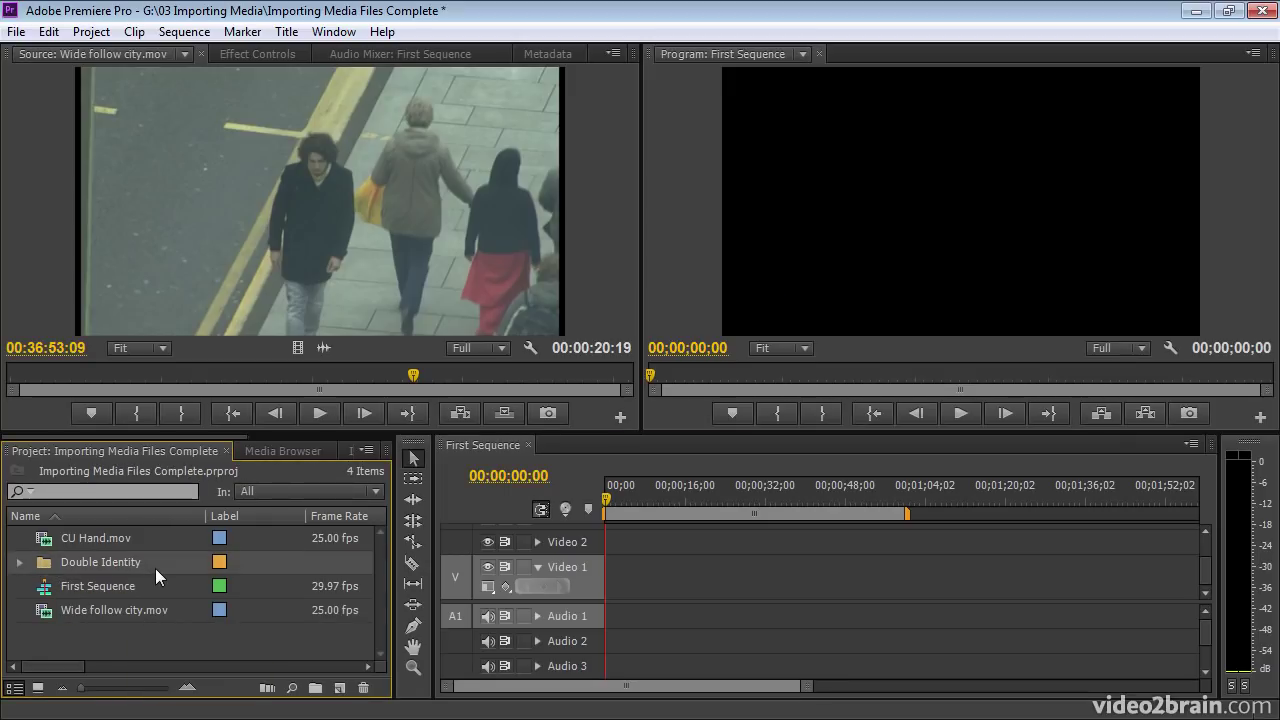
click(22, 565)
mouse_move(379, 562)
mouse_down()
mouse_move(379, 643)
mouse_move(380, 545)
mouse_up()
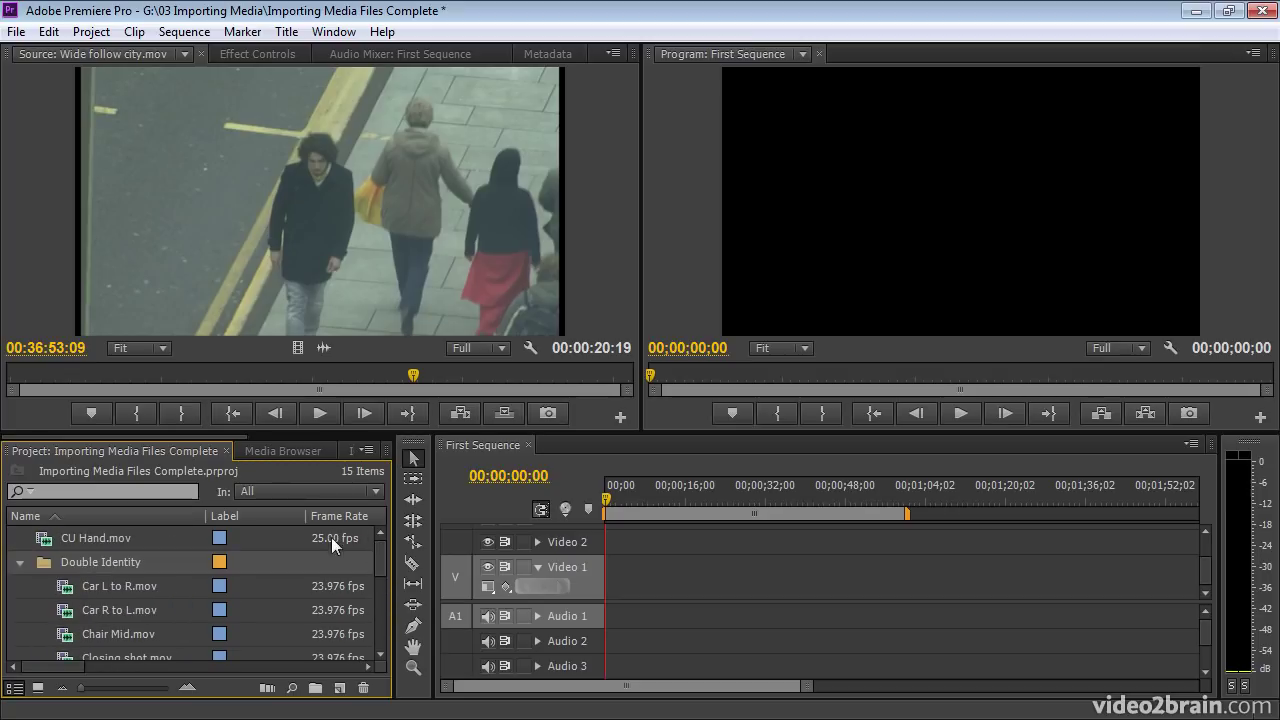
click(20, 569)
click(194, 637)
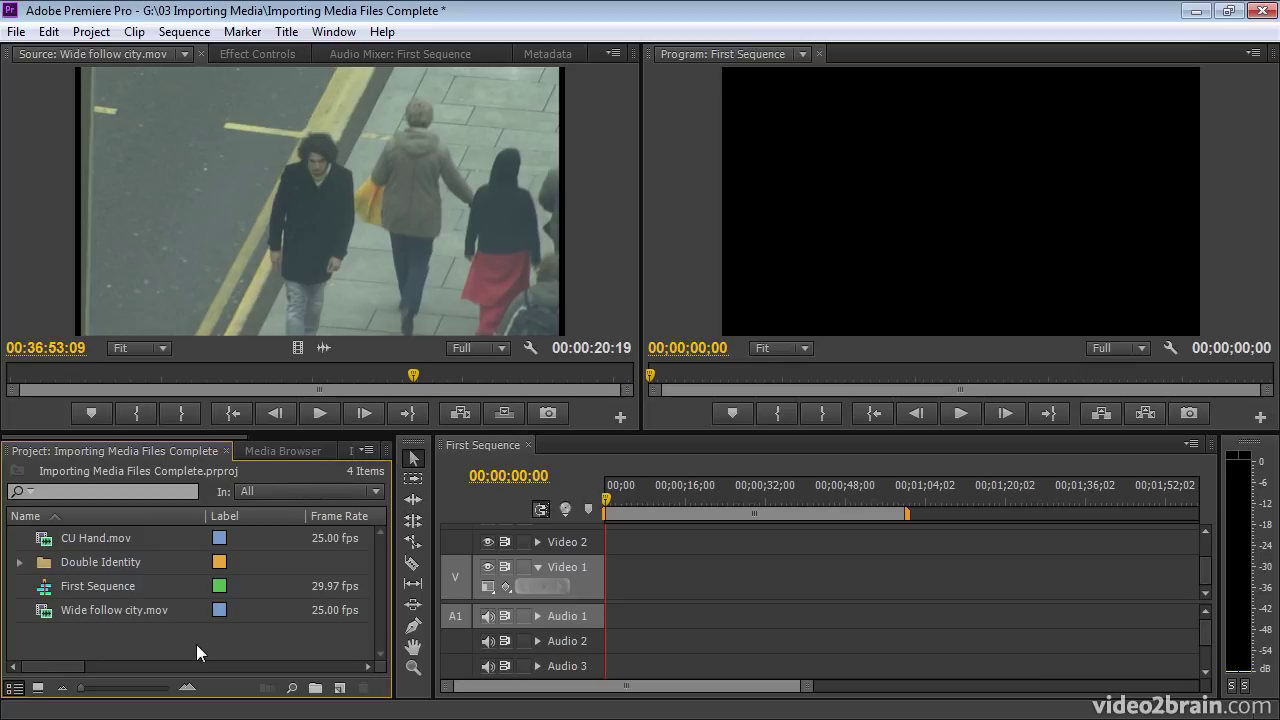
double_click(196, 644)
- Browse Meadow with the AVI then QuickTime file-type filters, then import the Meadow folder as a bin
click(532, 113)
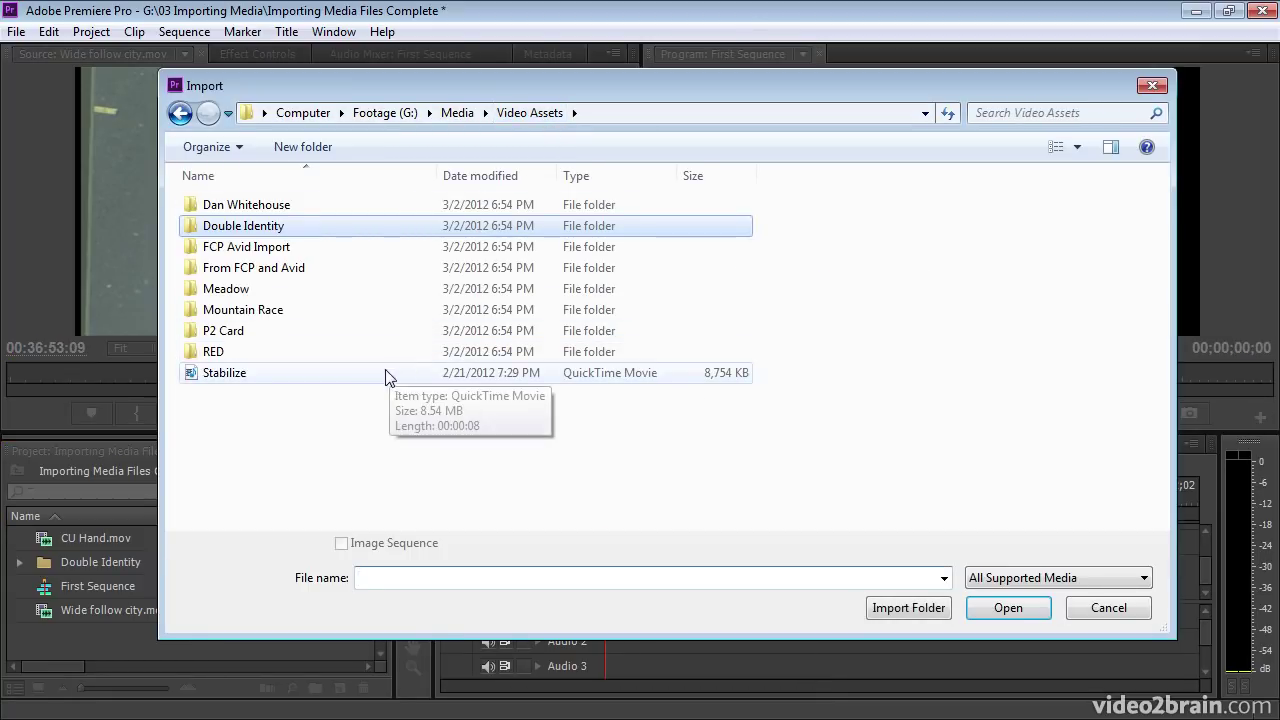
double_click(200, 290)
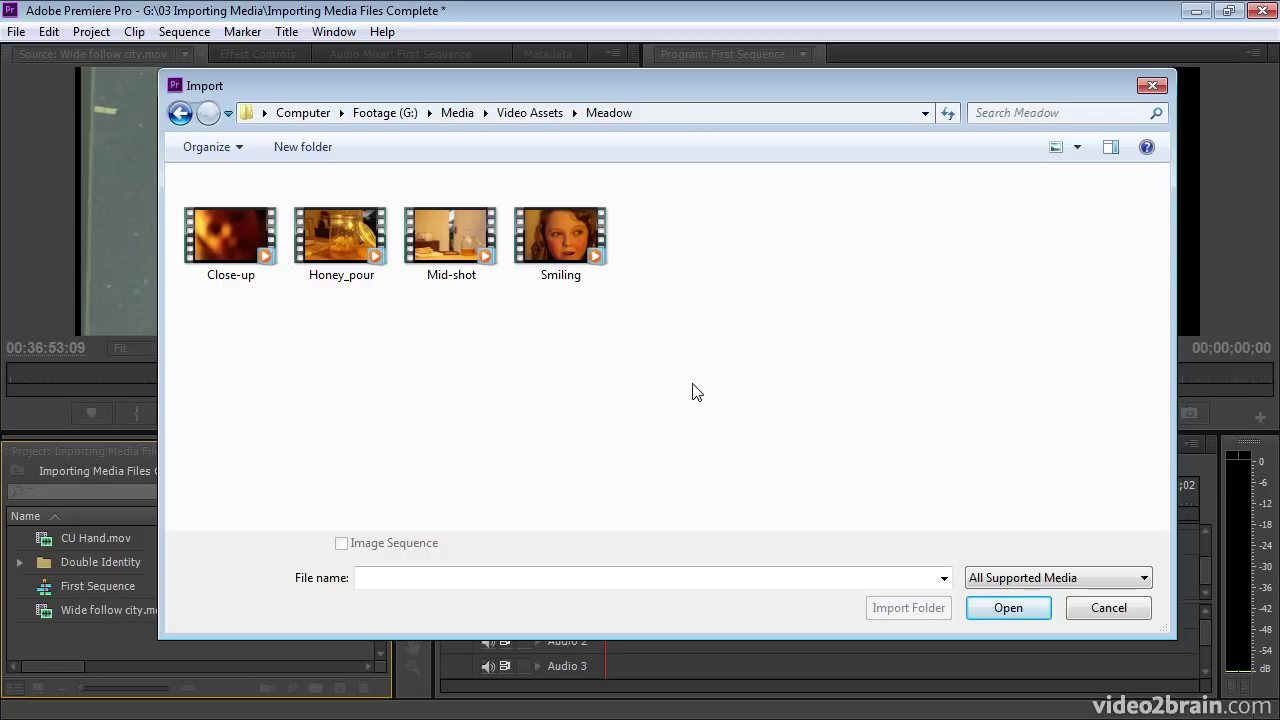
click(1102, 584)
drag(1147, 373, 1147, 444)
drag(1145, 513, 1135, 382)
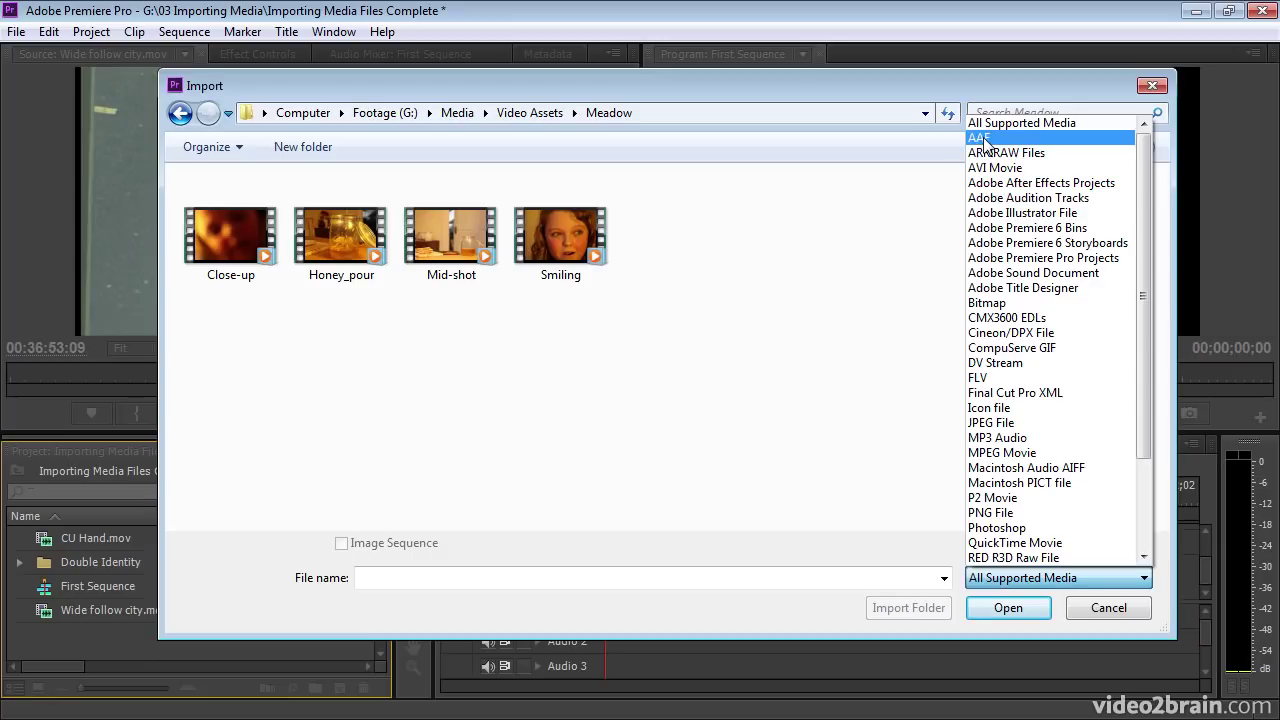
click(1000, 167)
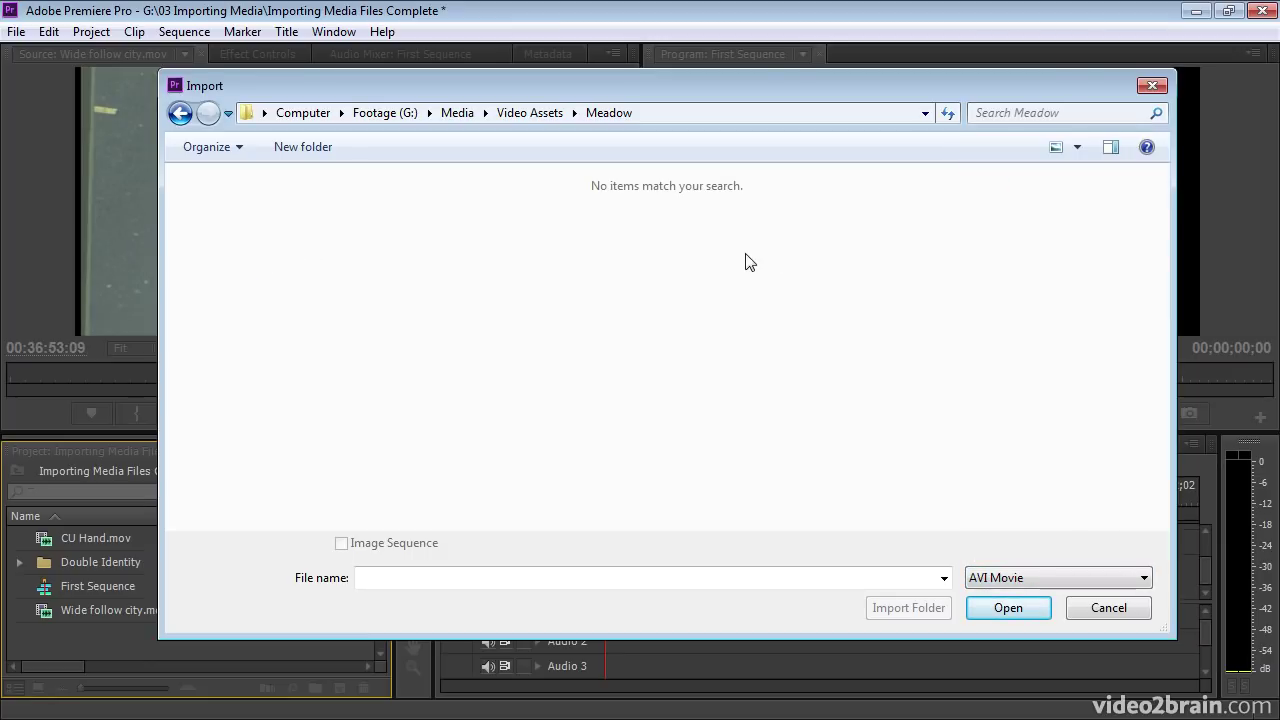
click(1136, 580)
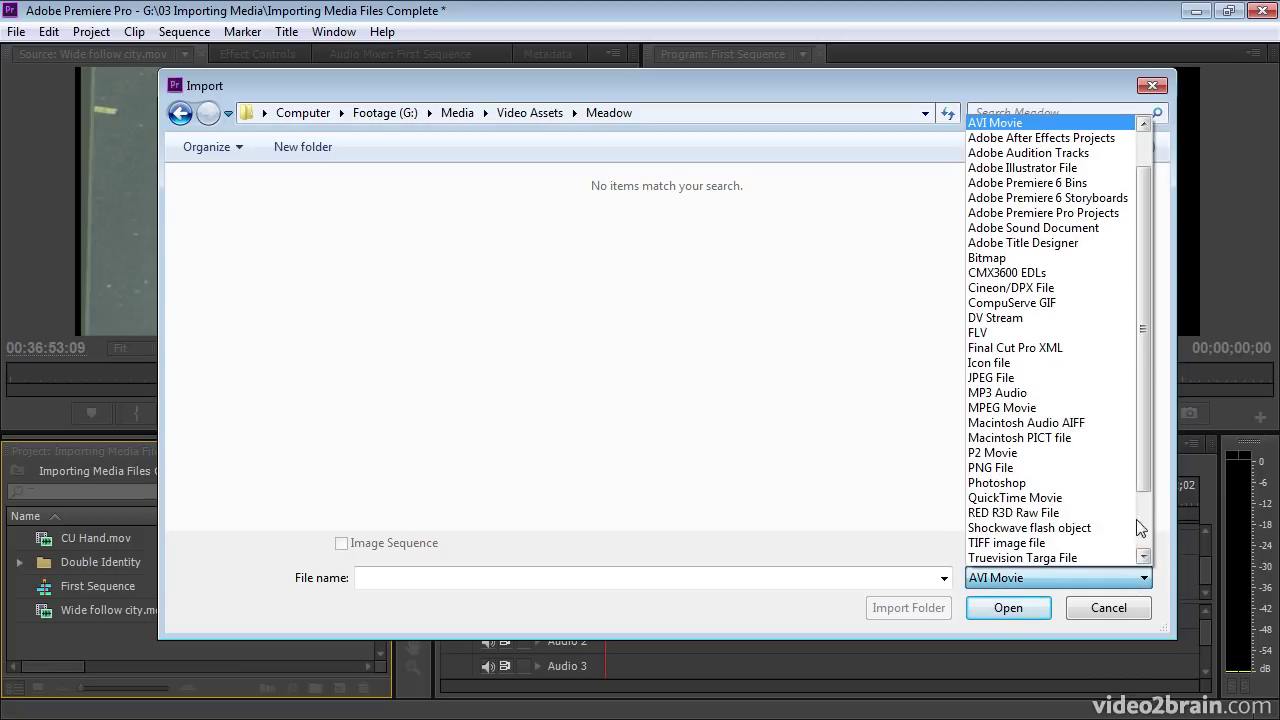
click(1012, 497)
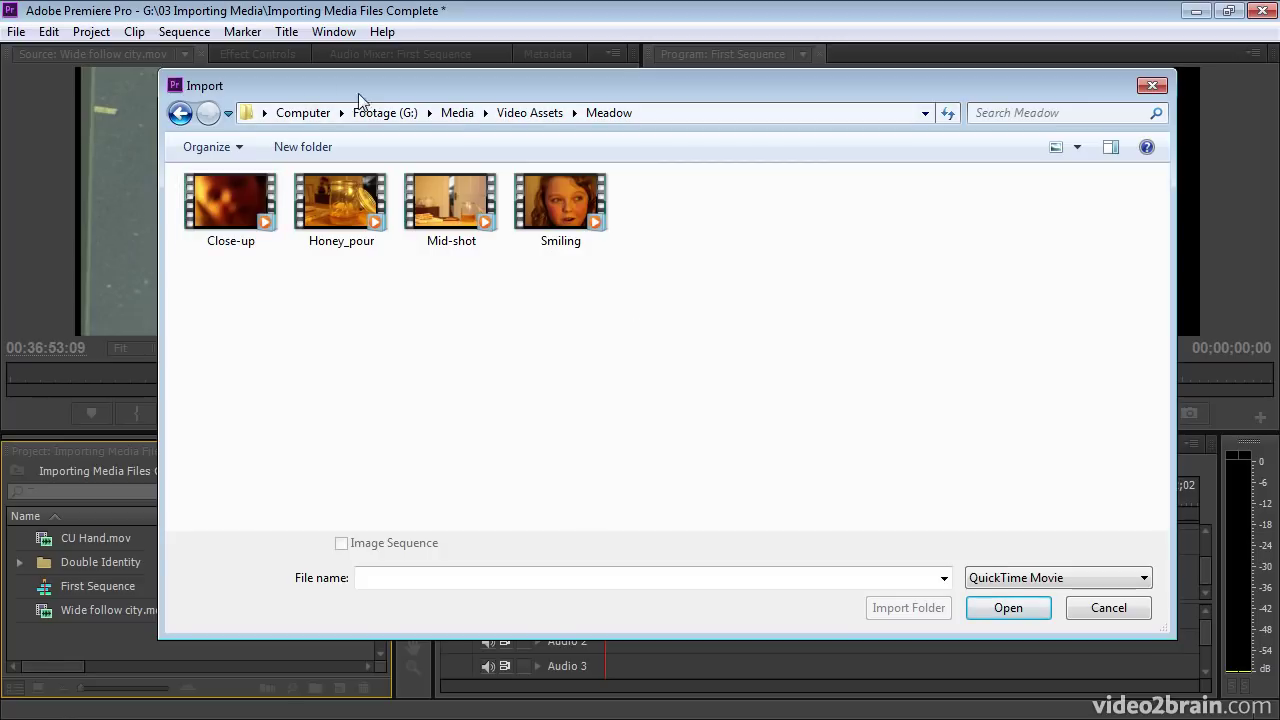
click(522, 112)
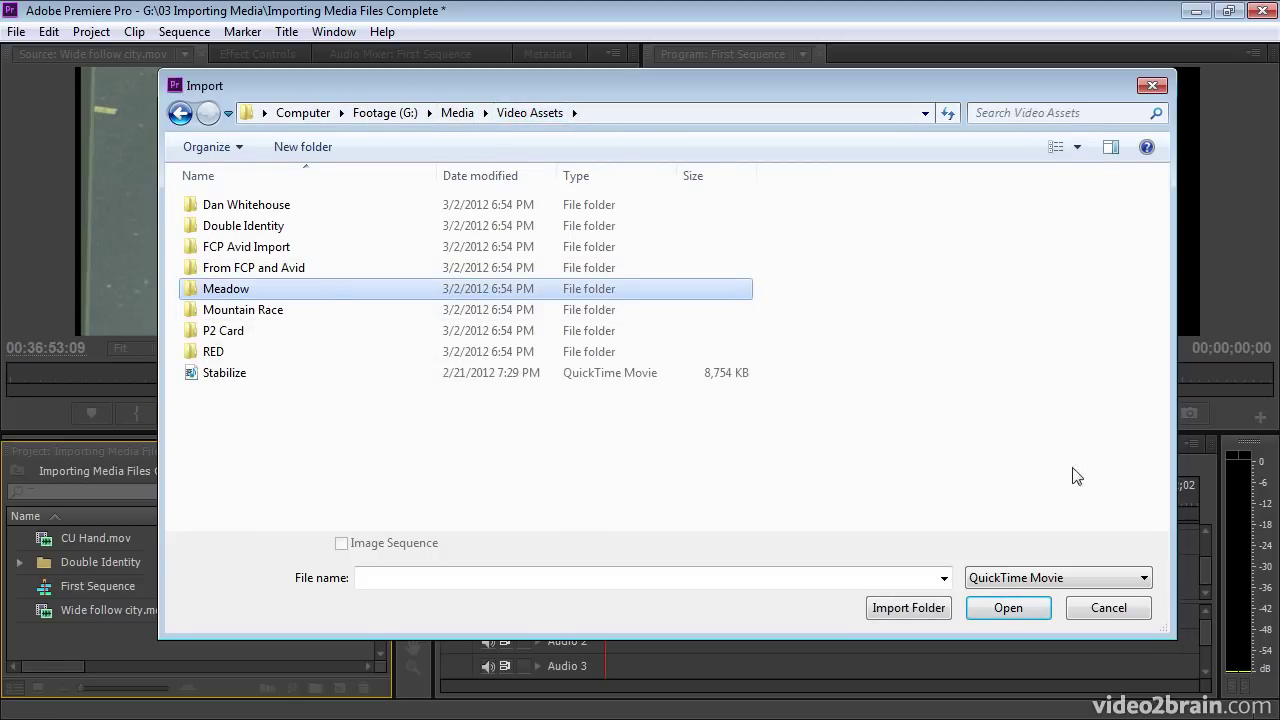
click(932, 608)
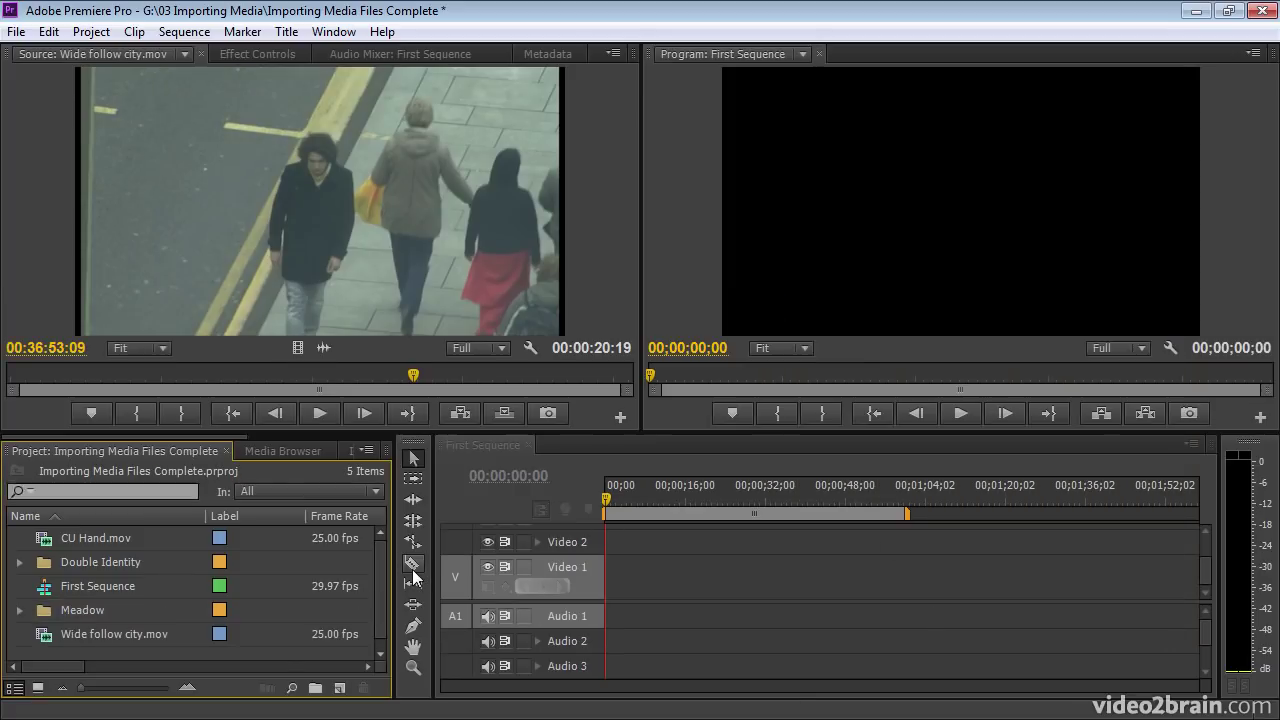
- Make the timeline taller, then drag nonpop_screen_v2b.psd from Explorer into the Timeline
drag(580, 432, 580, 398)
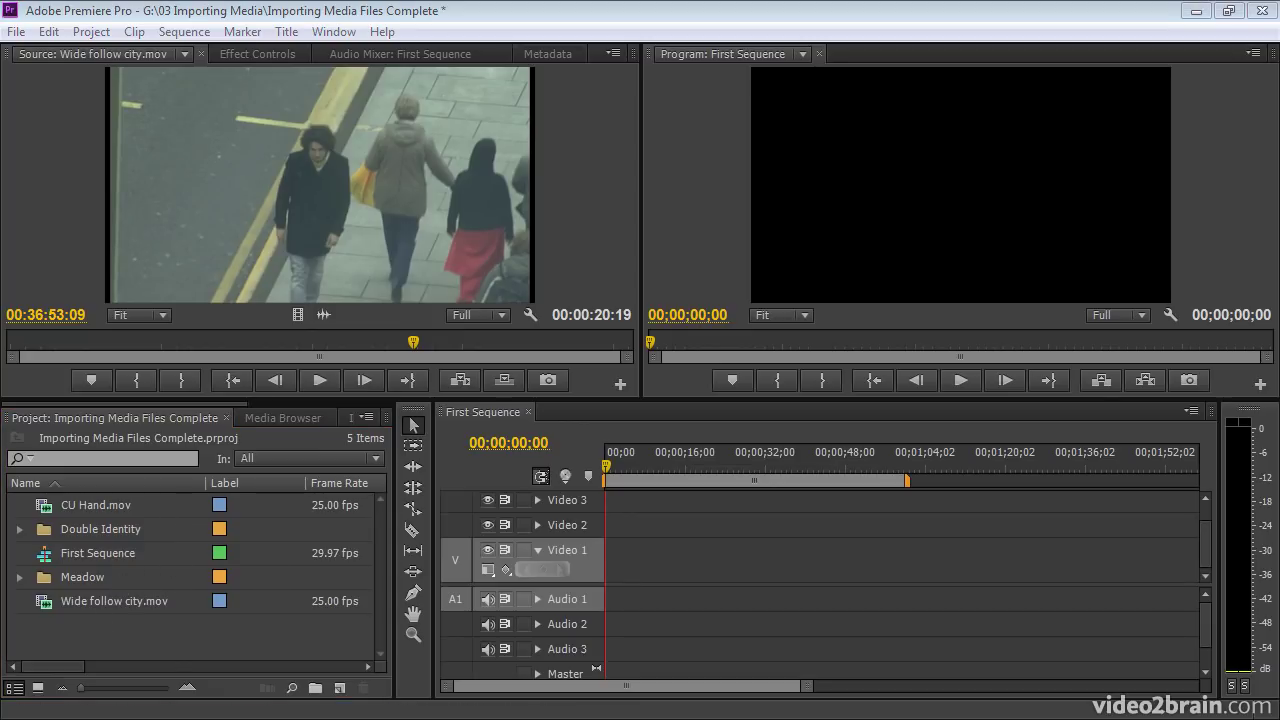
drag(1279, 516, 1062, 516)
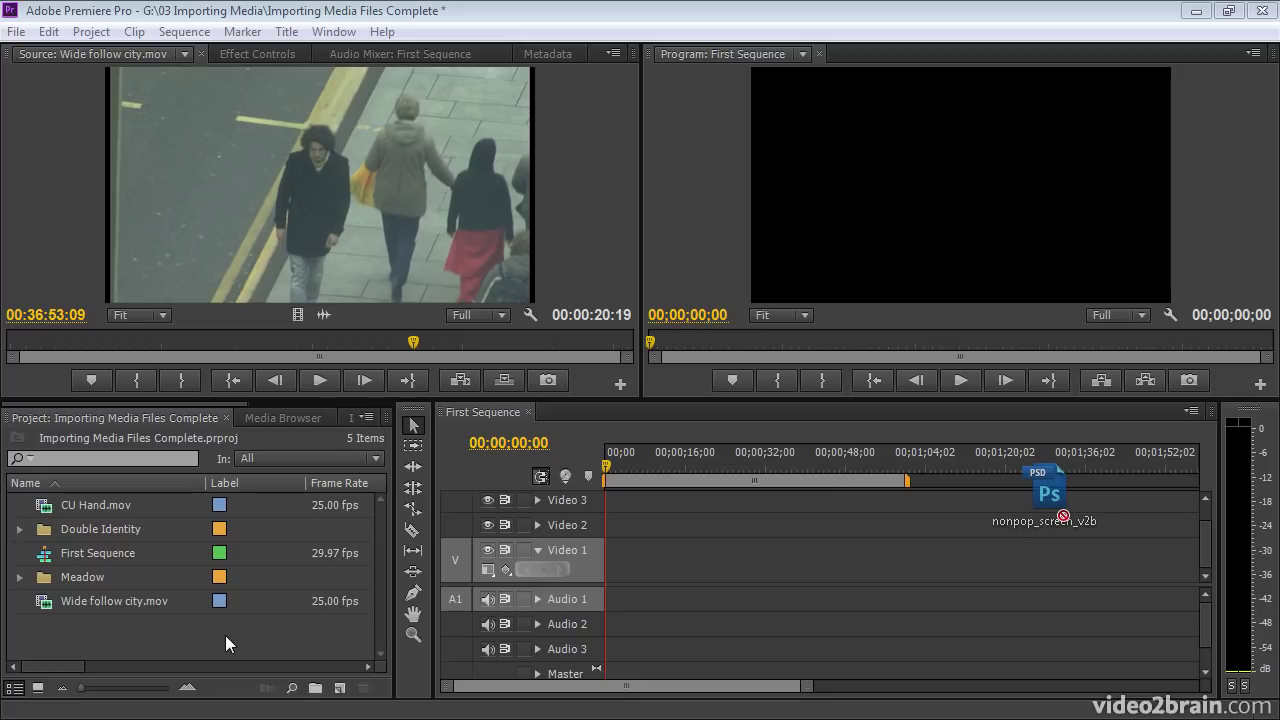
drag(1063, 516, 1000, 556)
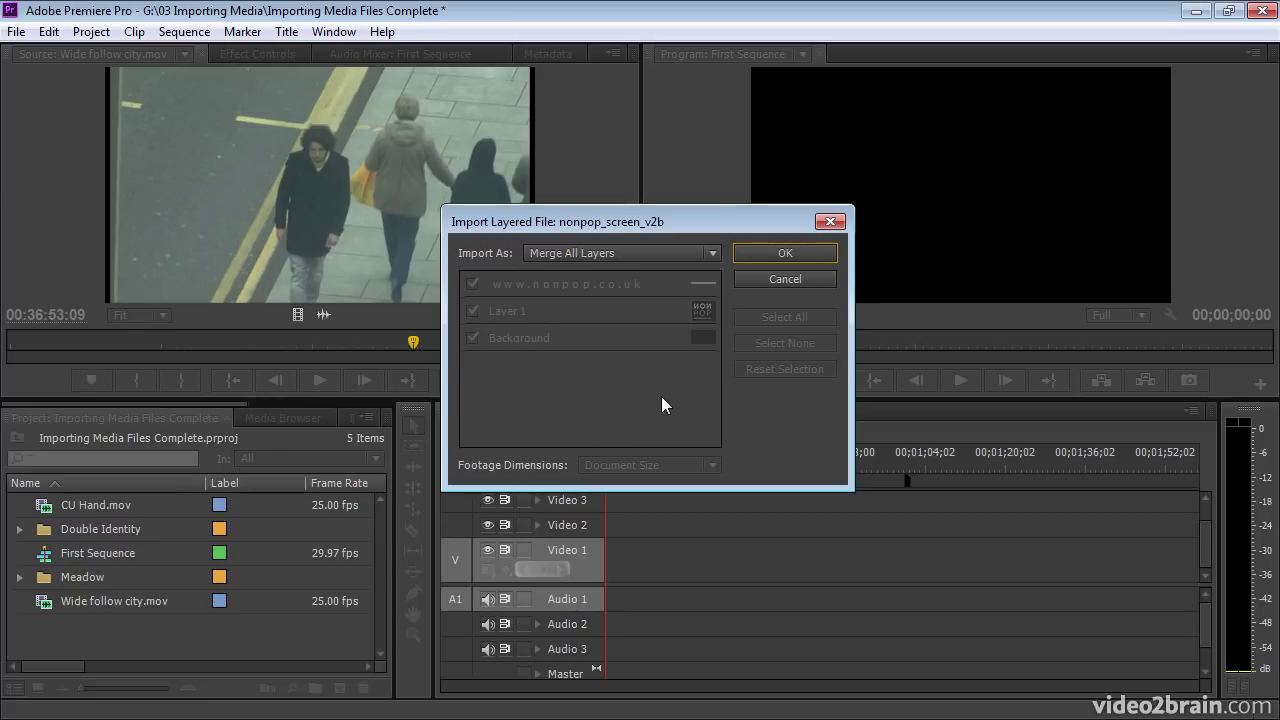
- Try Individual Layers, then import nonpop_screen_v2b.psd with Merge All Layers
click(624, 254)
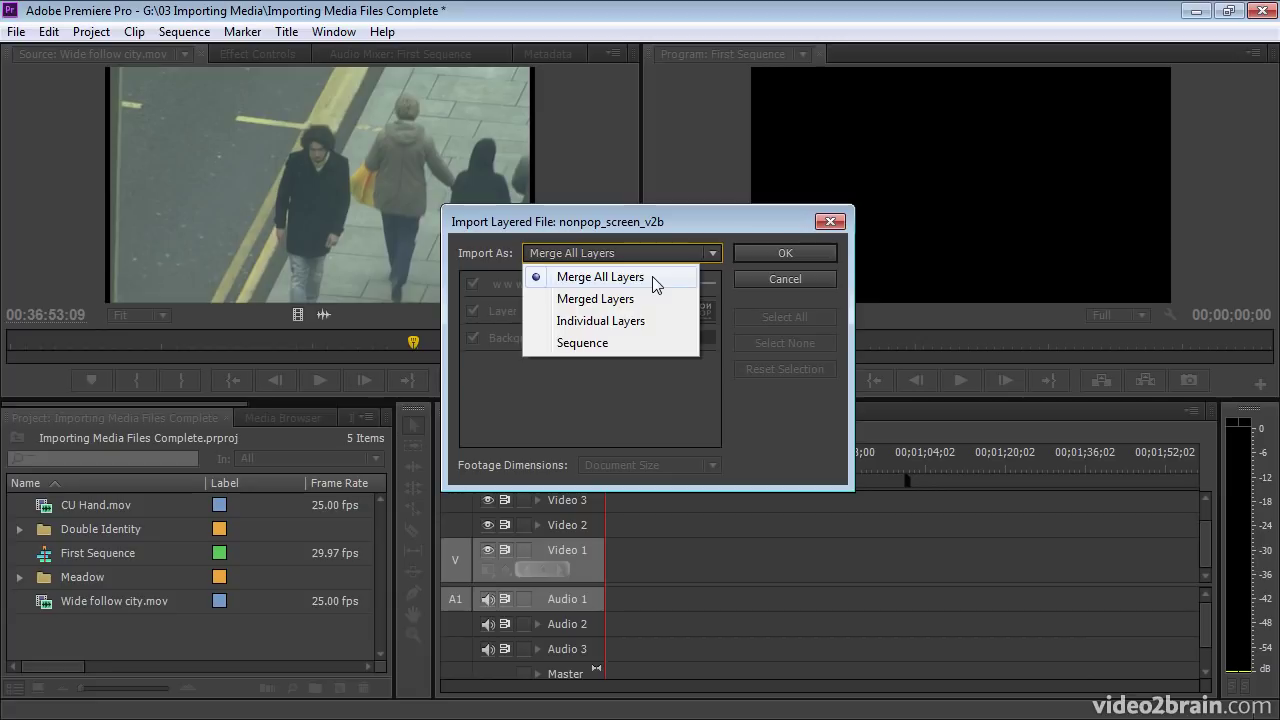
click(611, 322)
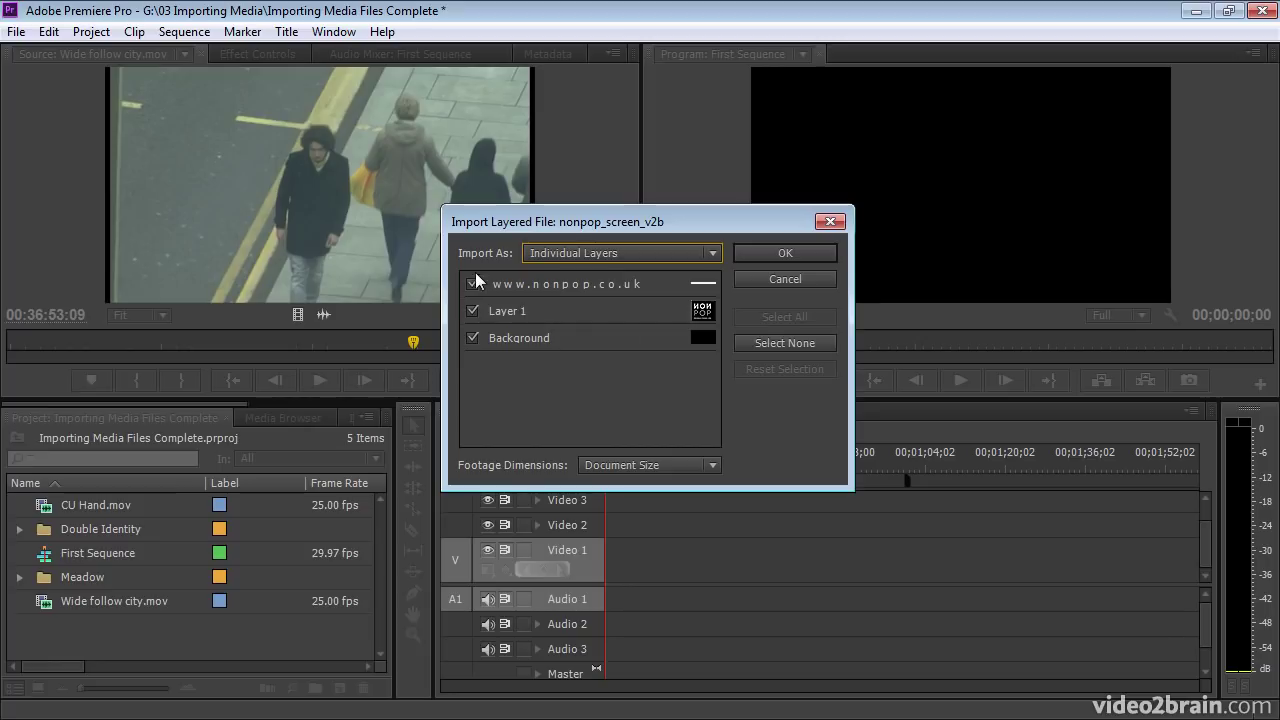
click(603, 255)
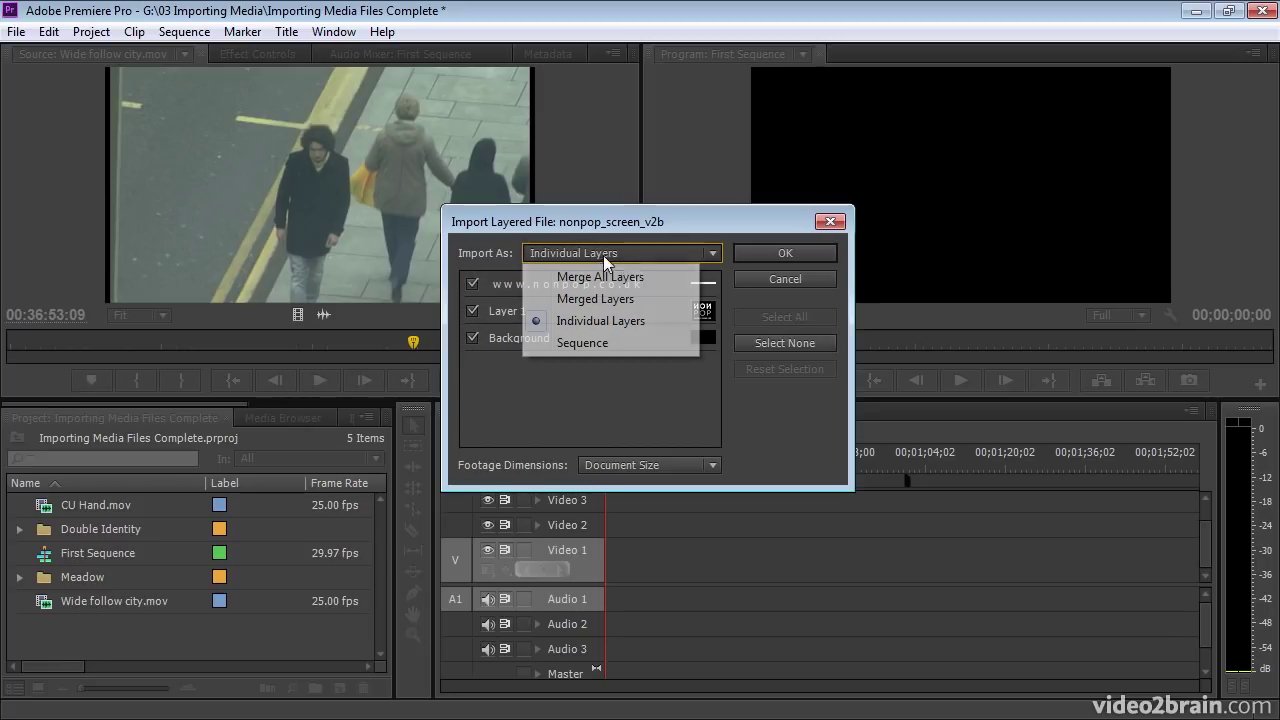
click(578, 274)
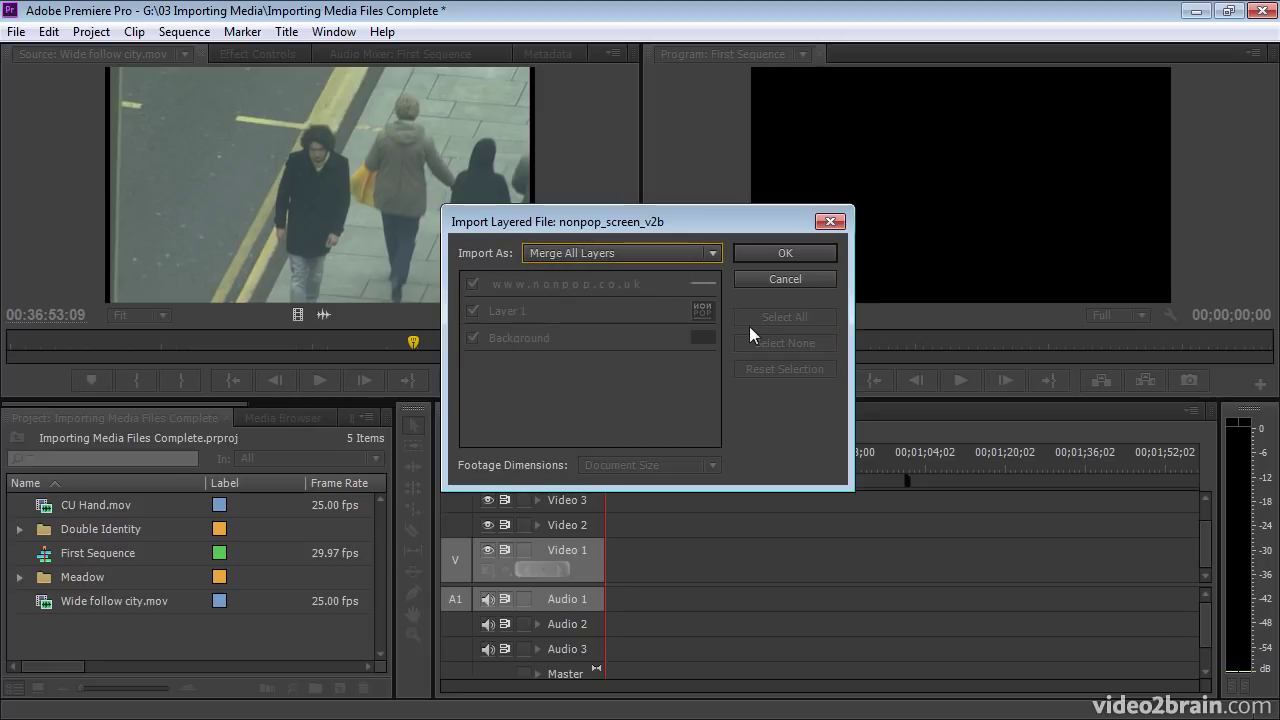
click(794, 255)
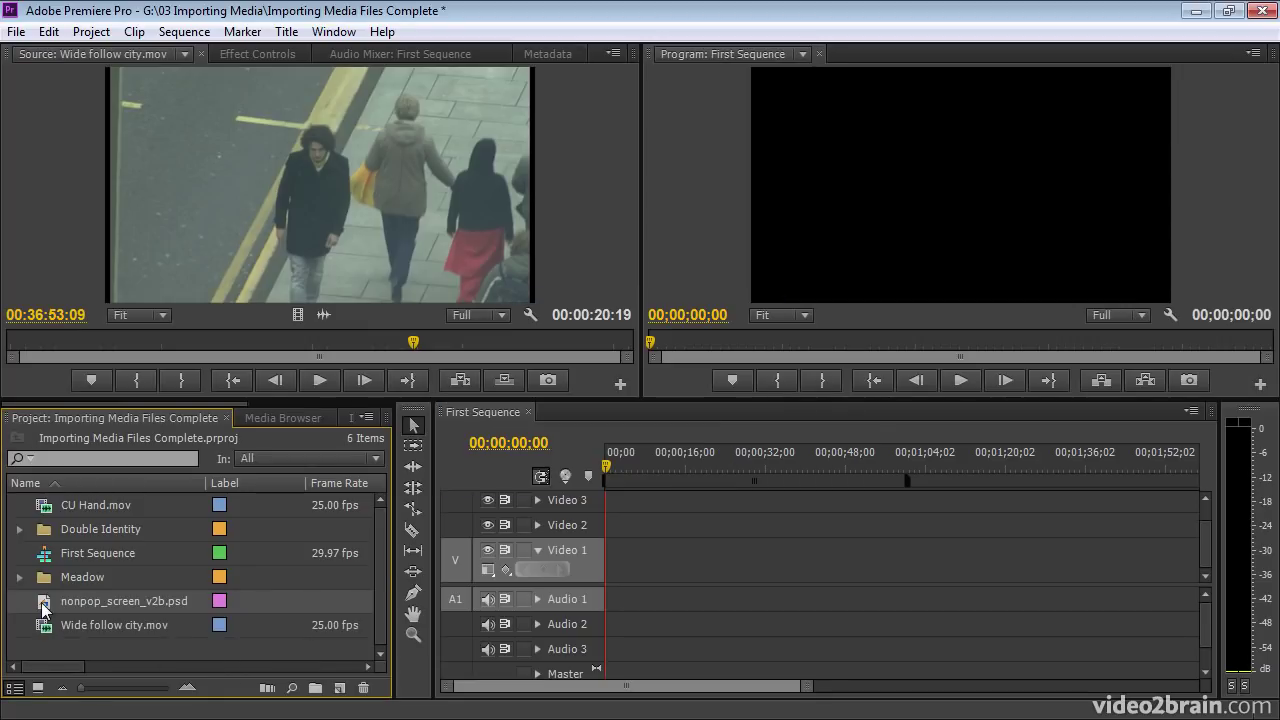
- Preview the PSD, reload Wide follow city.mov in the Source monitor, then delete the PSD from the project
double_click(43, 606)
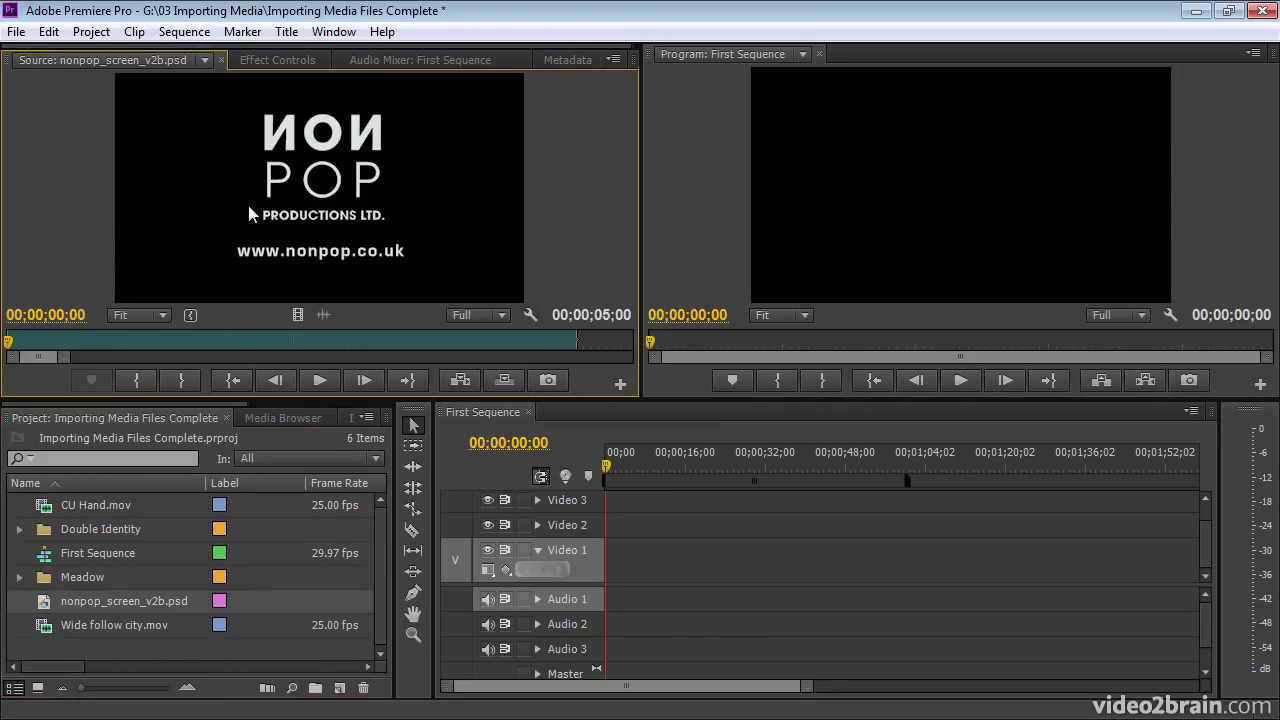
double_click(45, 627)
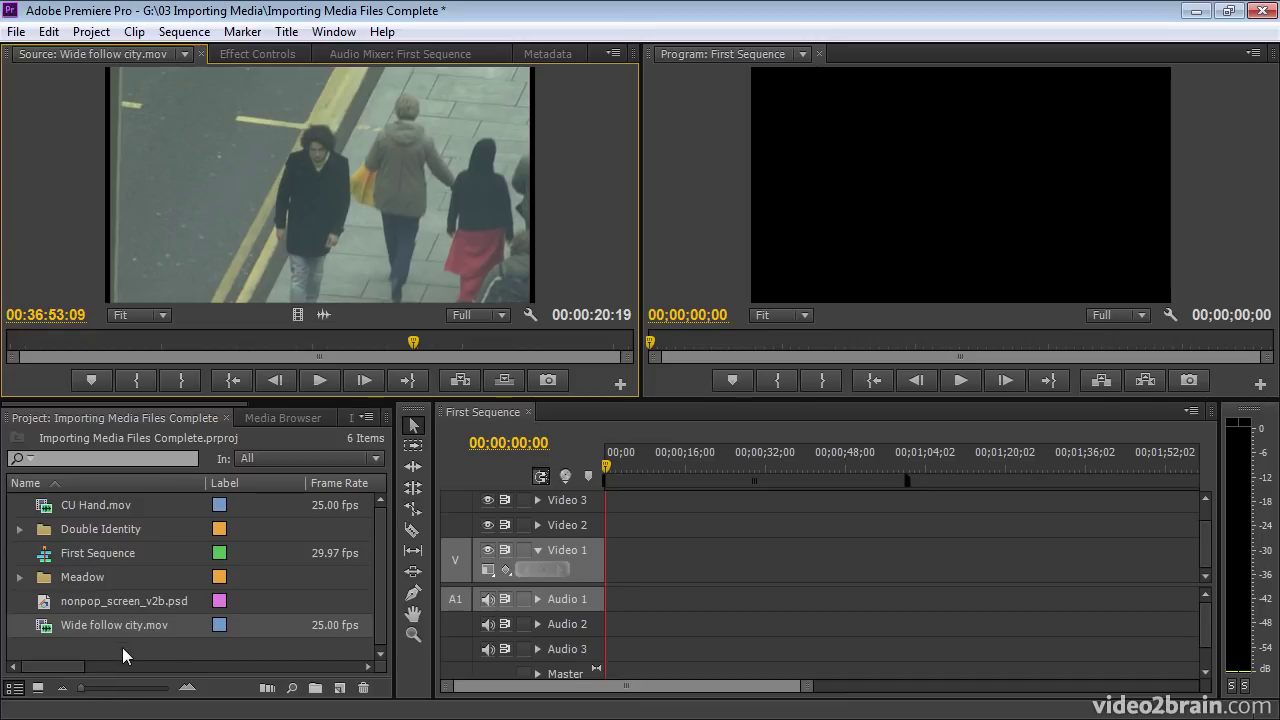
click(42, 600)
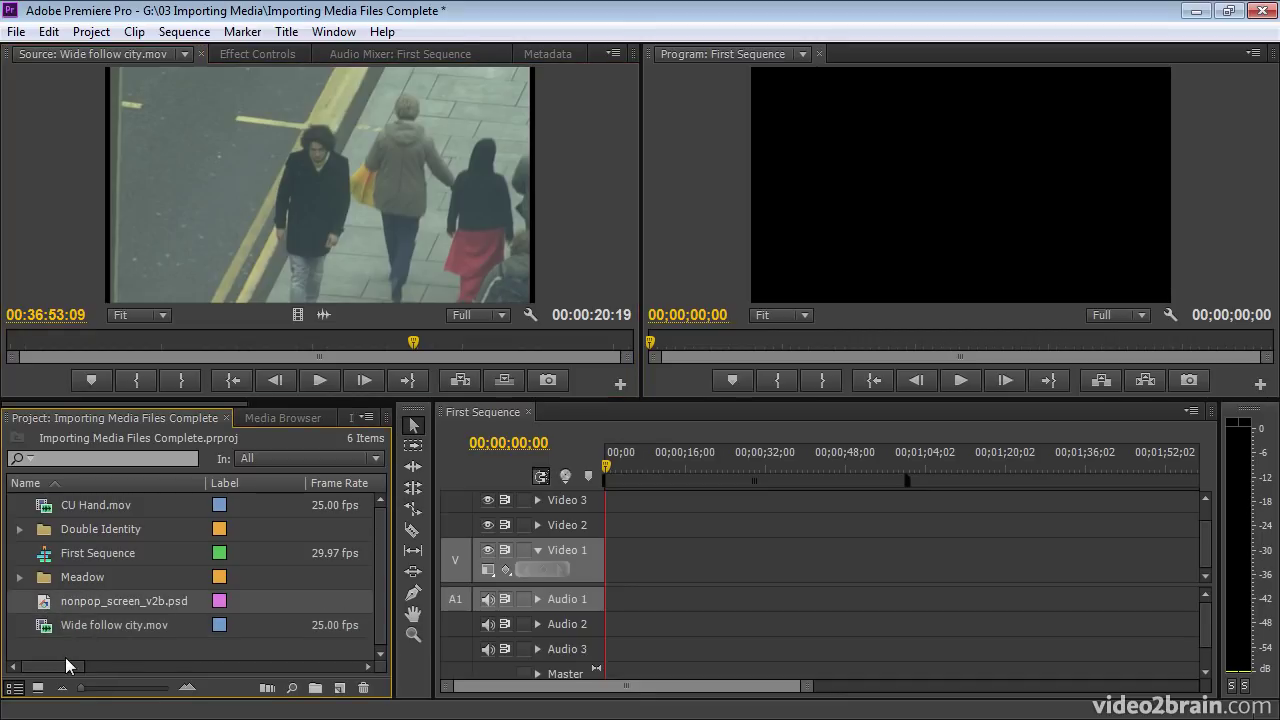
key(Delete)
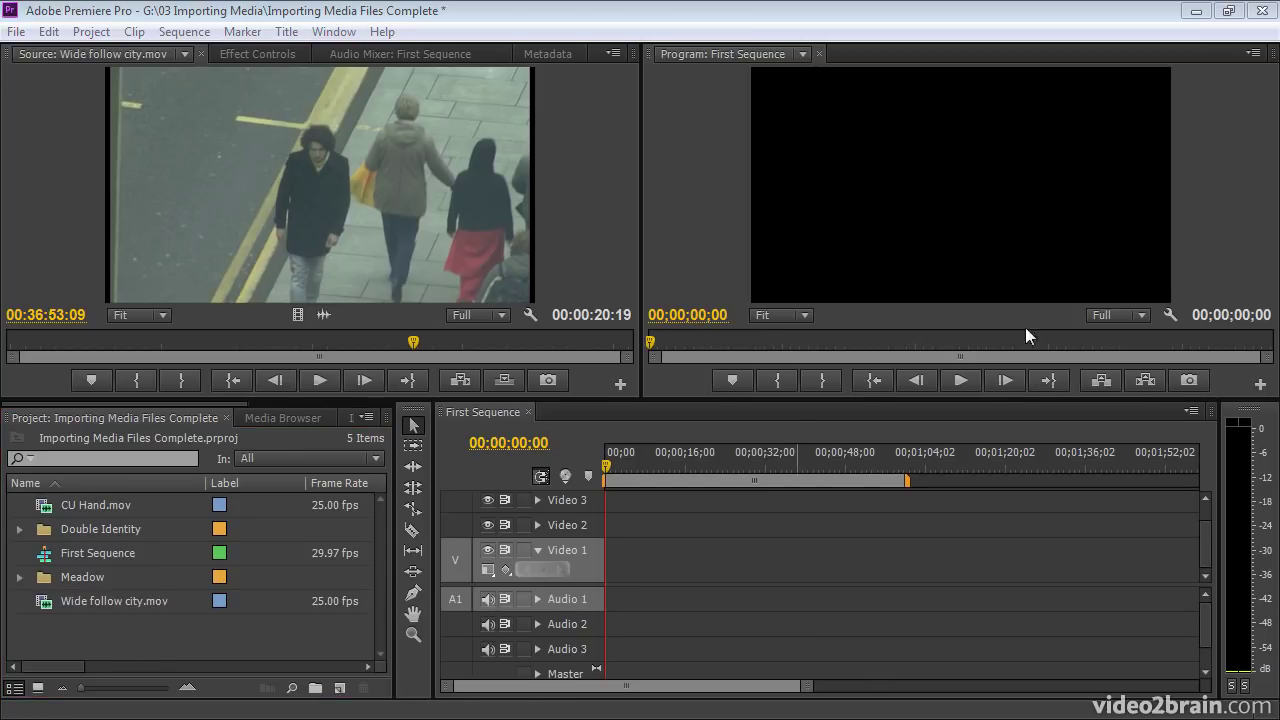
- Inspect the P2 Card's CONTENTS > VIDEO and AUDIO folders in Explorer, then switch to Premiere's Media Browser
drag(1270, 268, 757, 157)
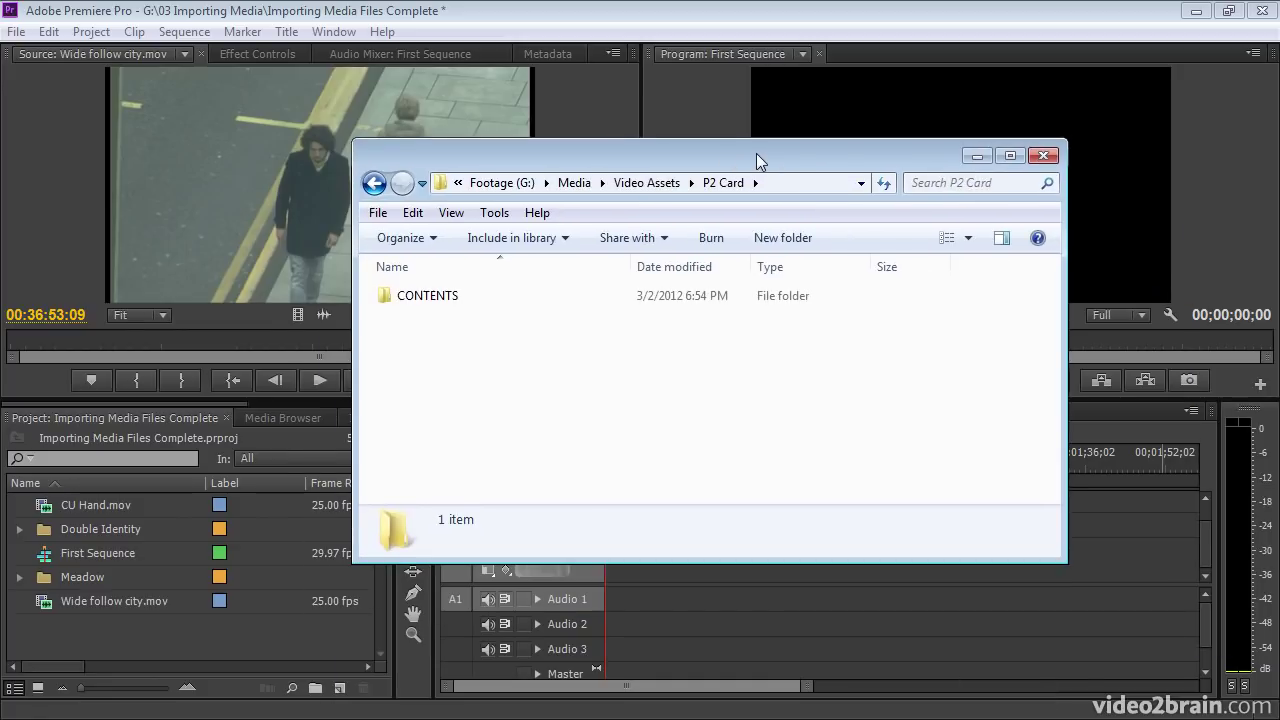
double_click(417, 306)
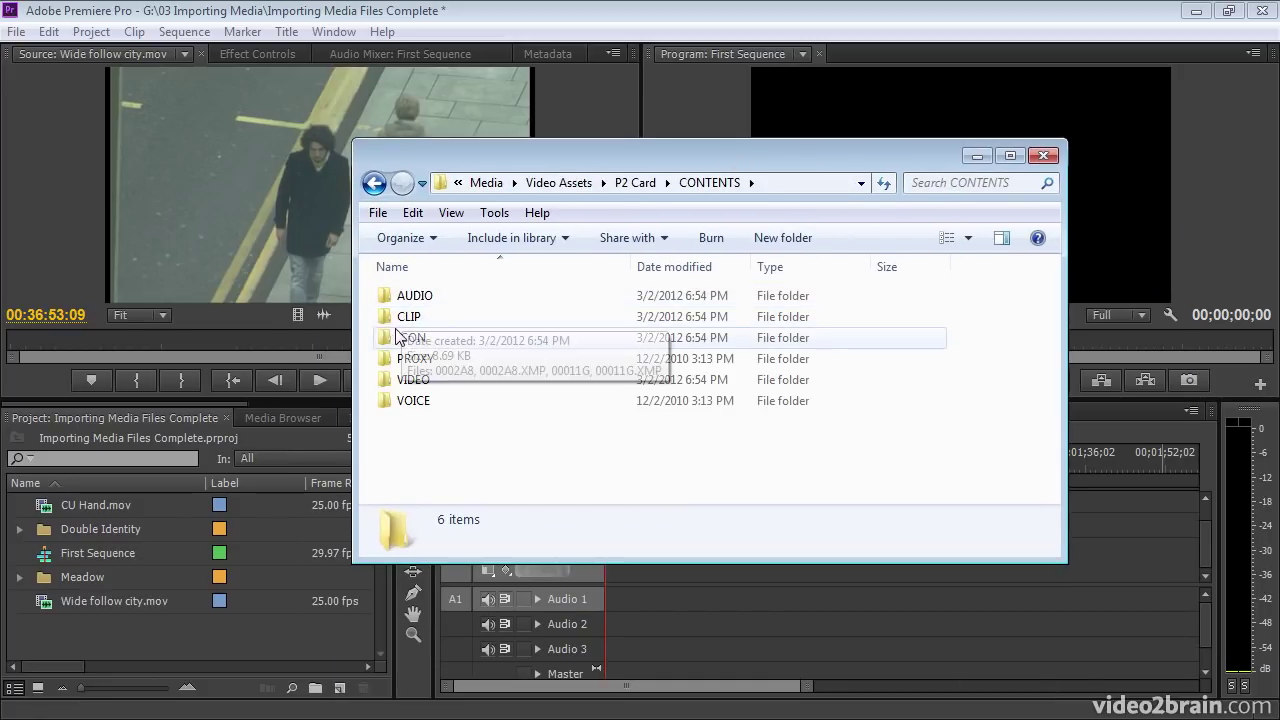
double_click(410, 380)
click(687, 190)
double_click(411, 297)
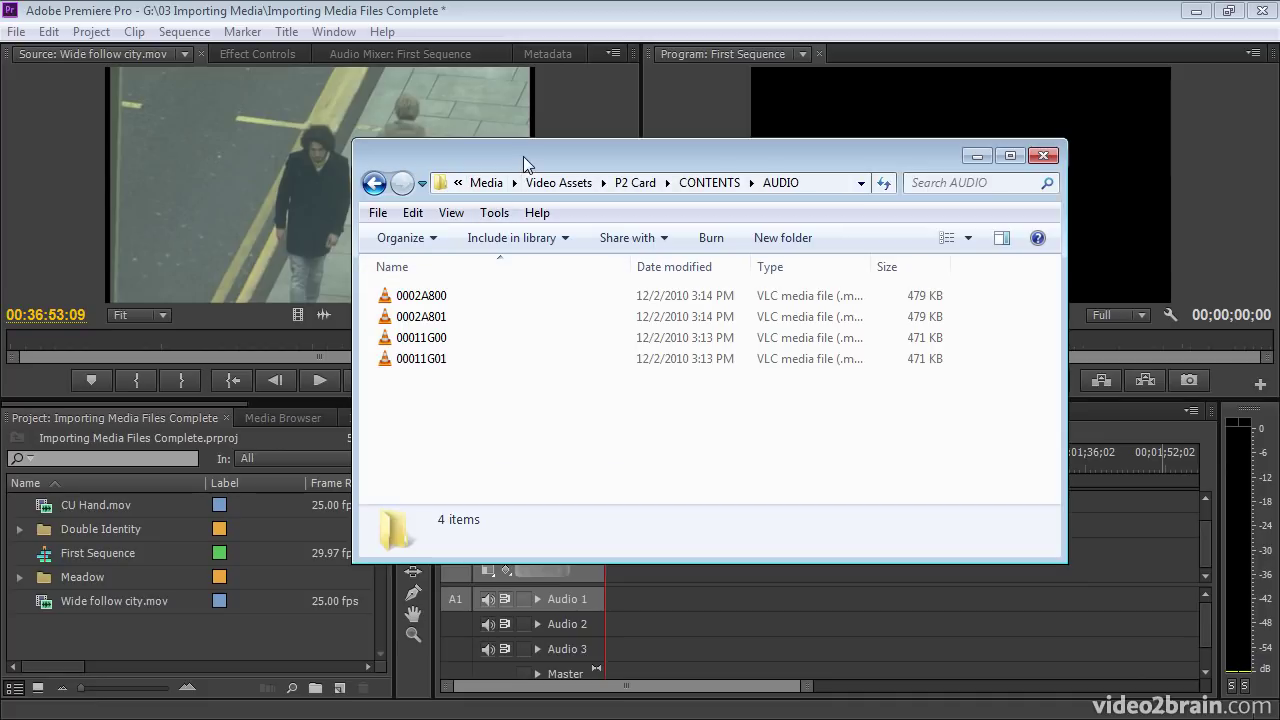
drag(520, 153, 531, 158)
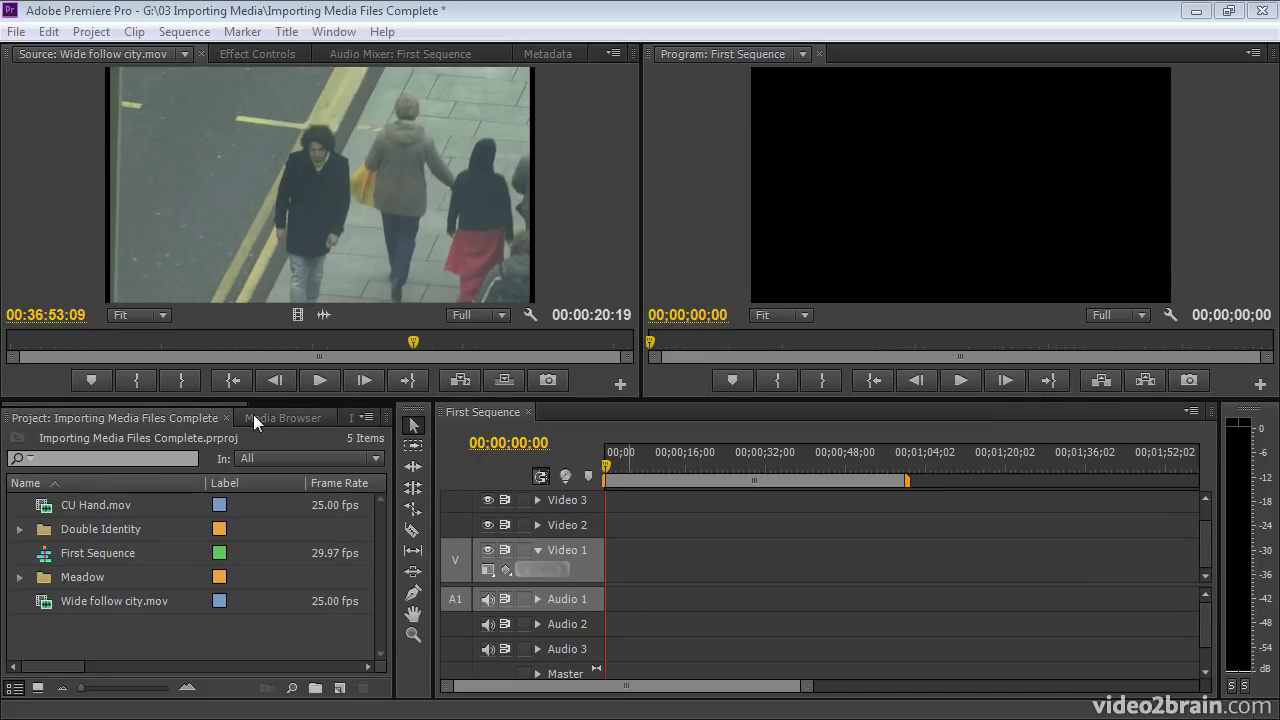
click(253, 418)
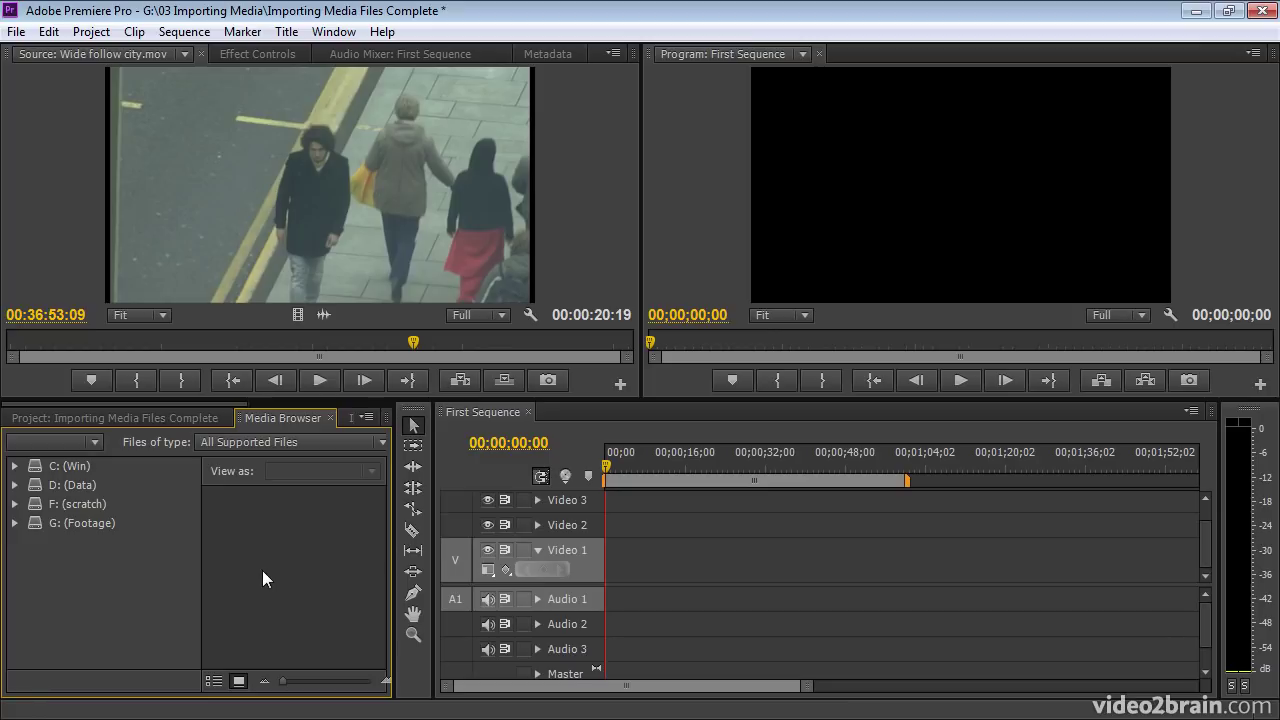
- Browse the Media Browser to G: > Media > Video Assets > P2 Card and widen the panel
click(15, 523)
click(75, 523)
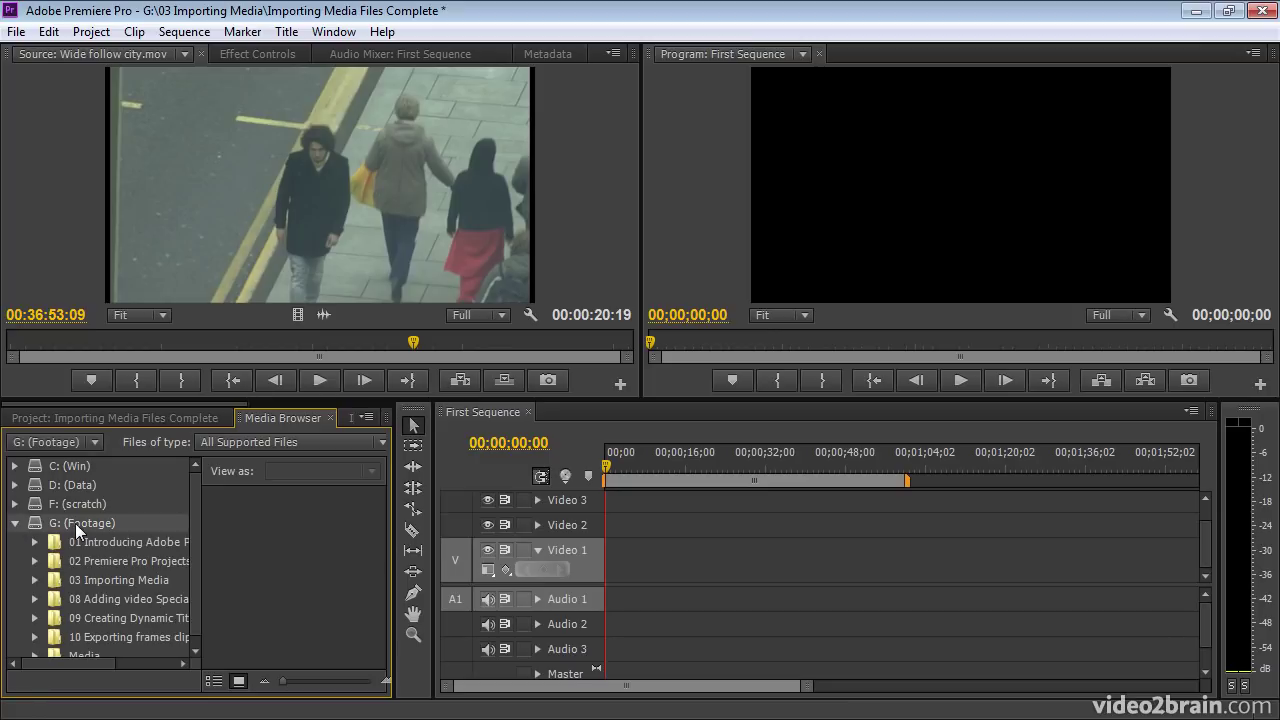
scroll(192, 538, down, 1)
click(79, 645)
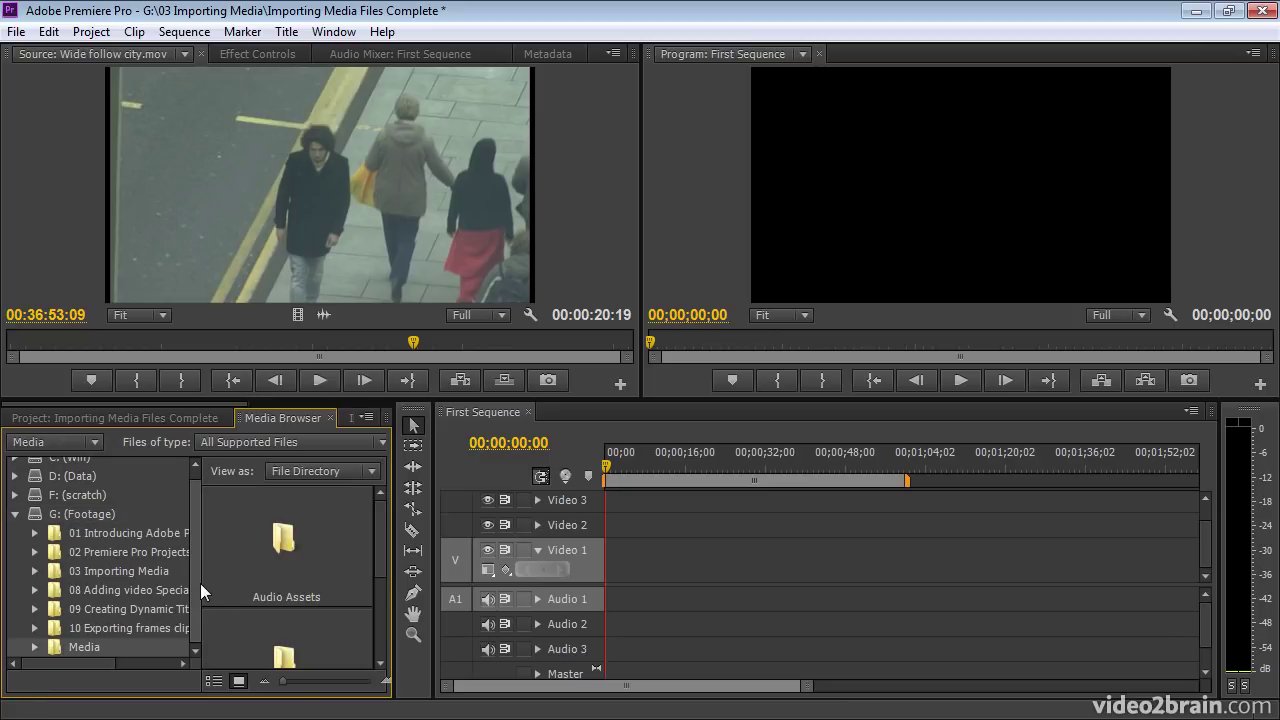
click(34, 647)
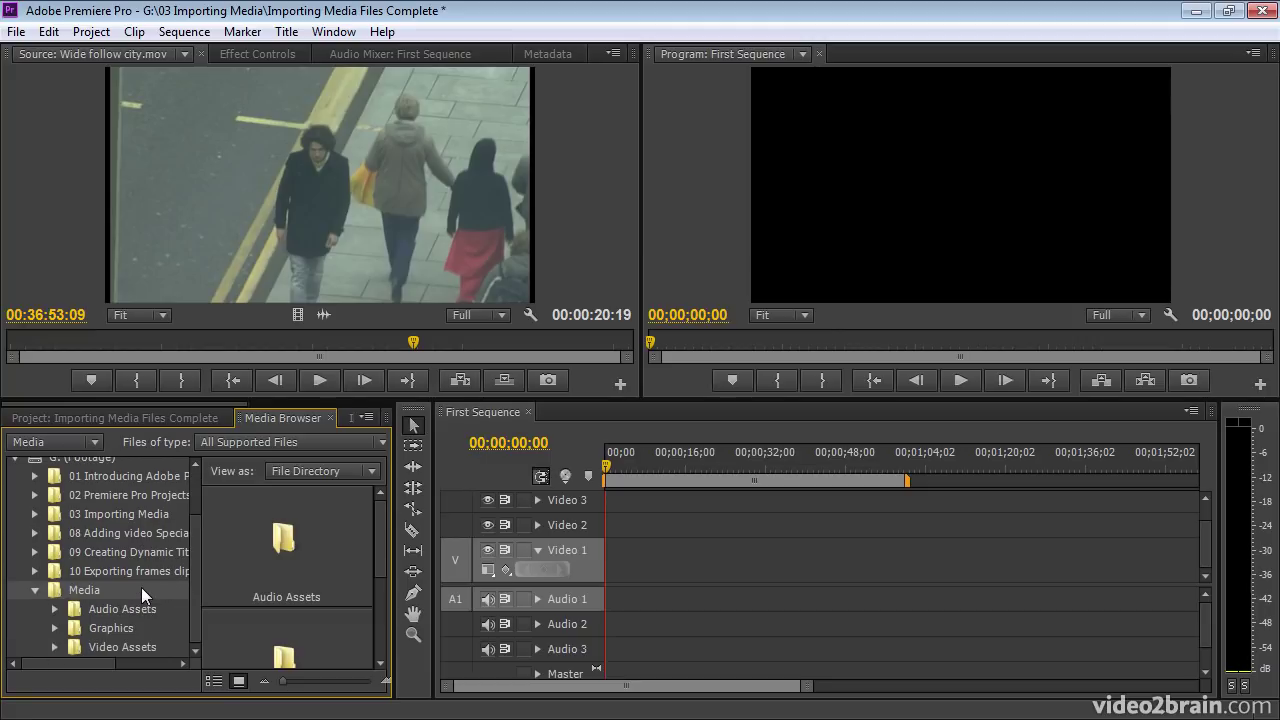
click(55, 647)
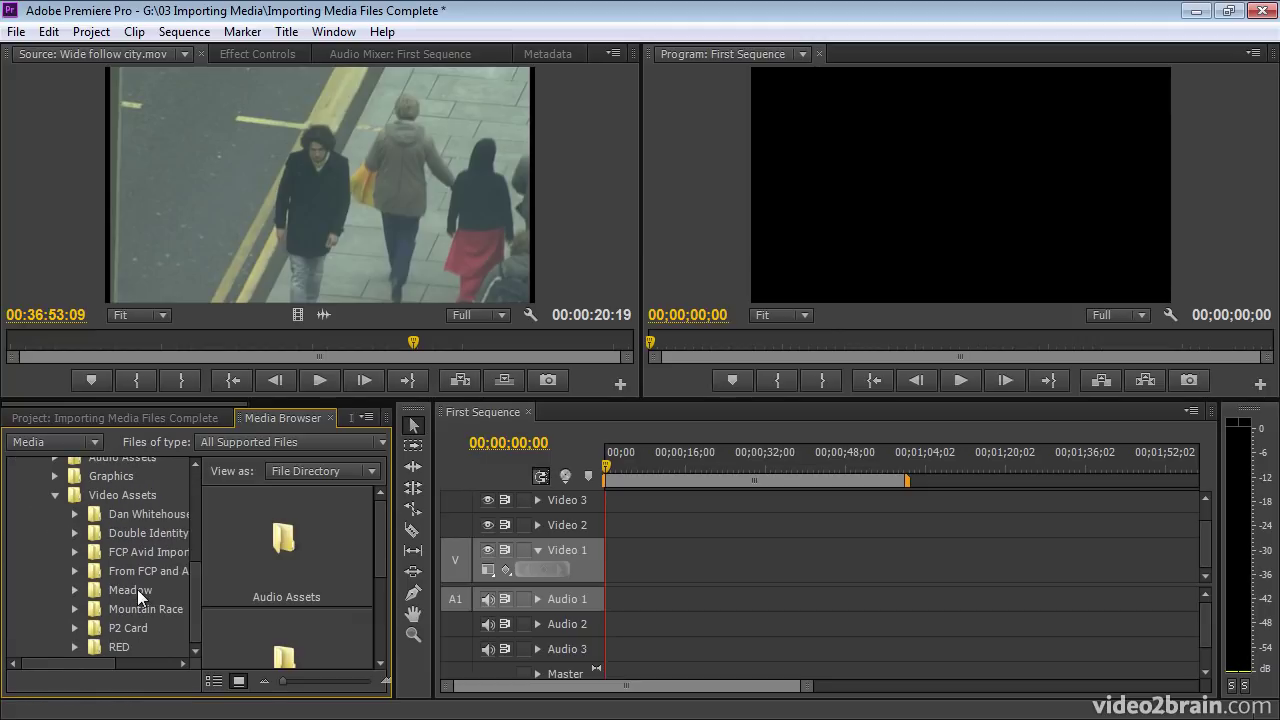
click(97, 627)
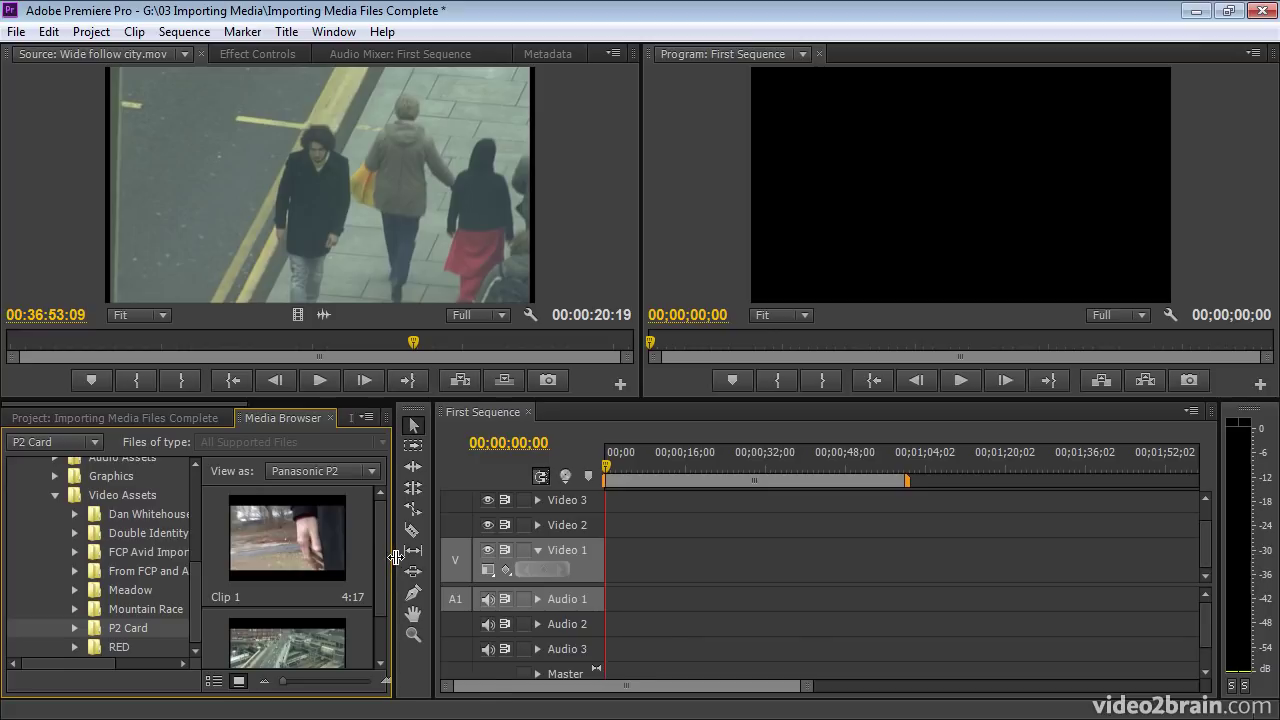
drag(392, 556, 511, 556)
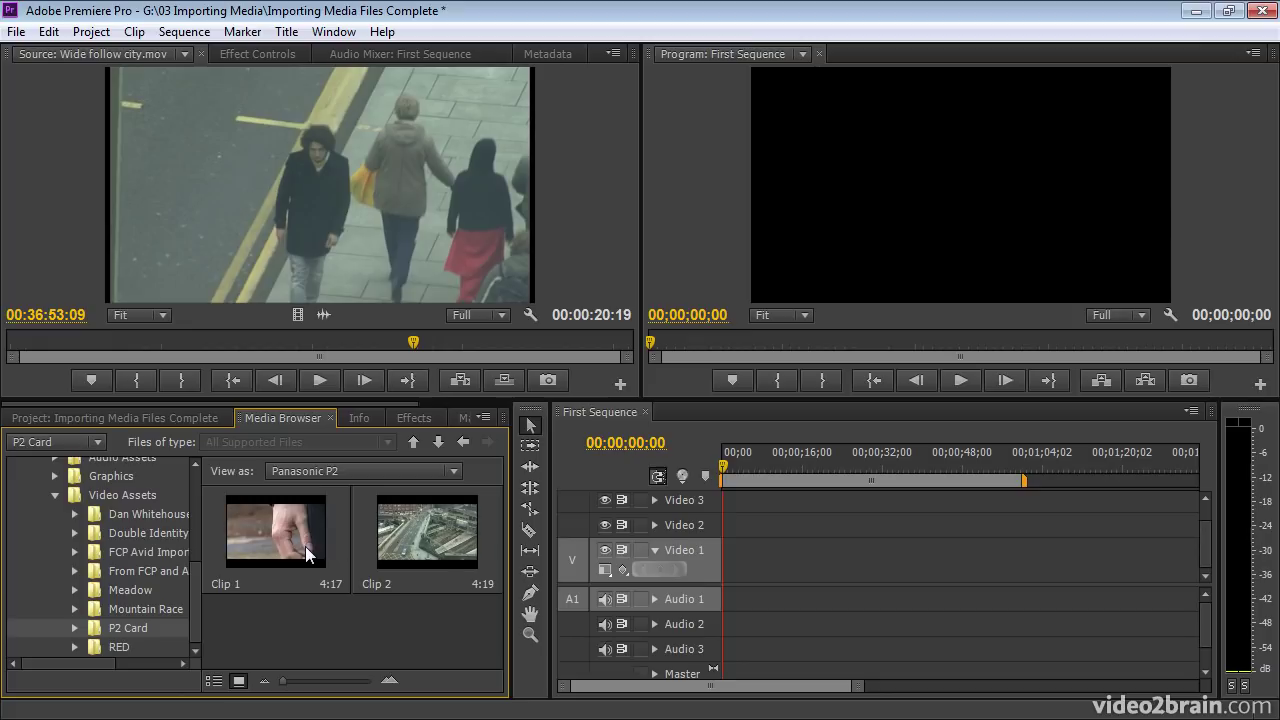
- Preview P2 Clip 2 in the Source monitor, then import Clip 1 and Clip 2 into the project
double_click(412, 535)
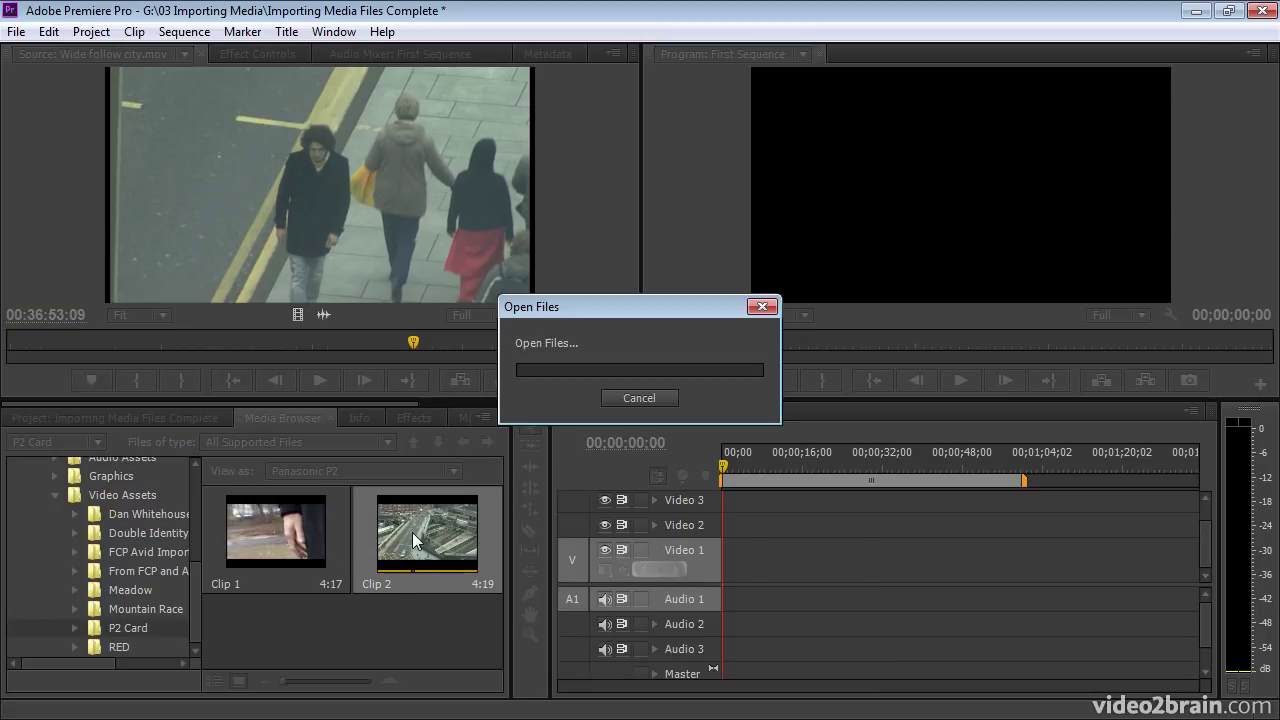
drag(325, 345, 97, 343)
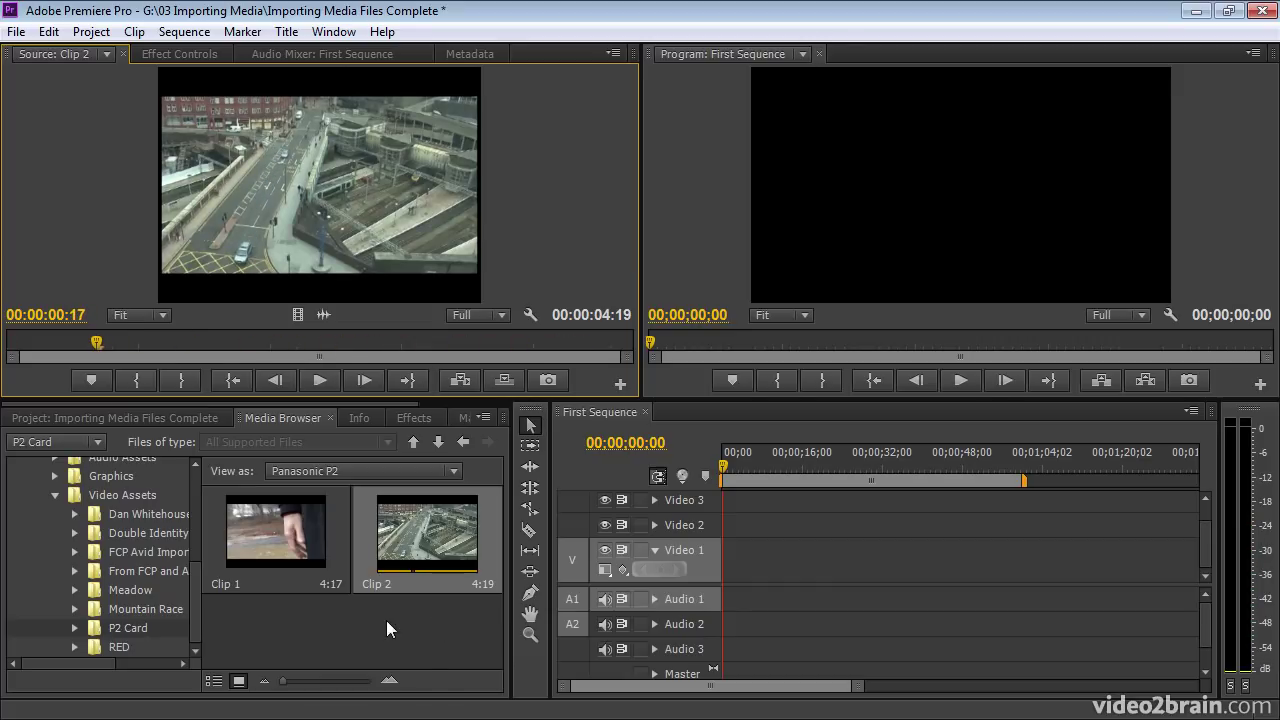
drag(433, 624, 266, 502)
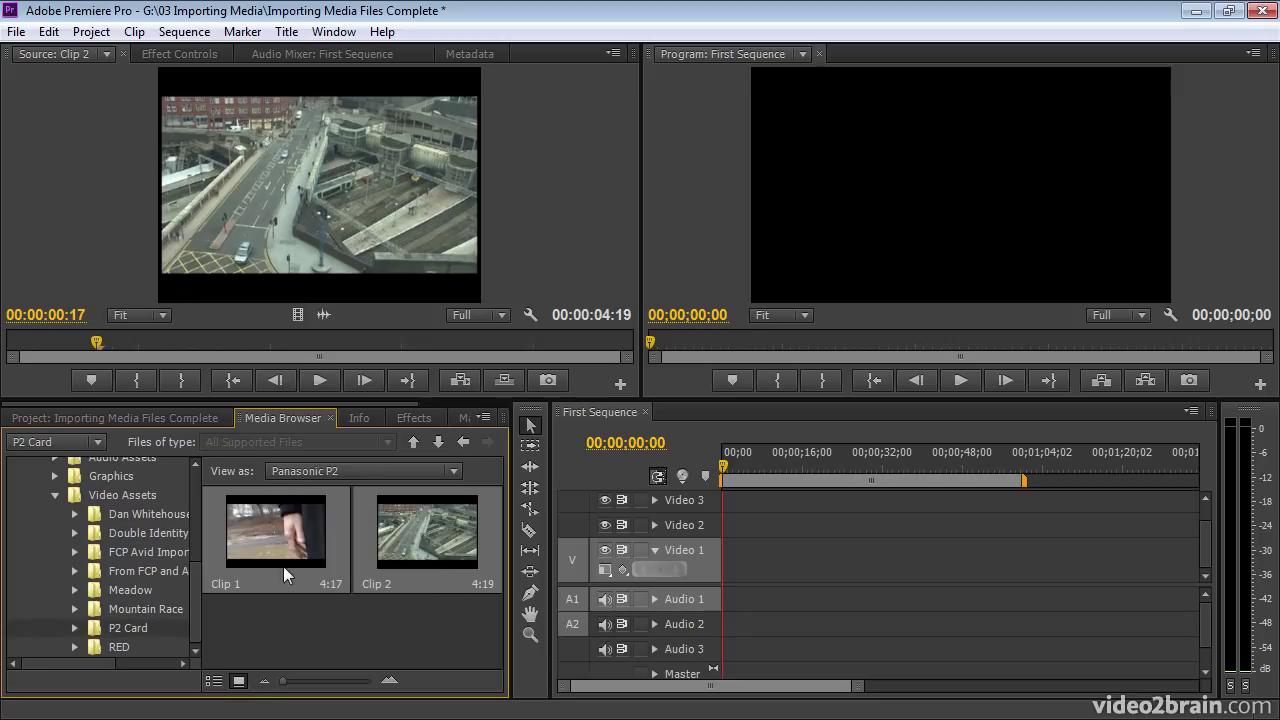
right_click(255, 530)
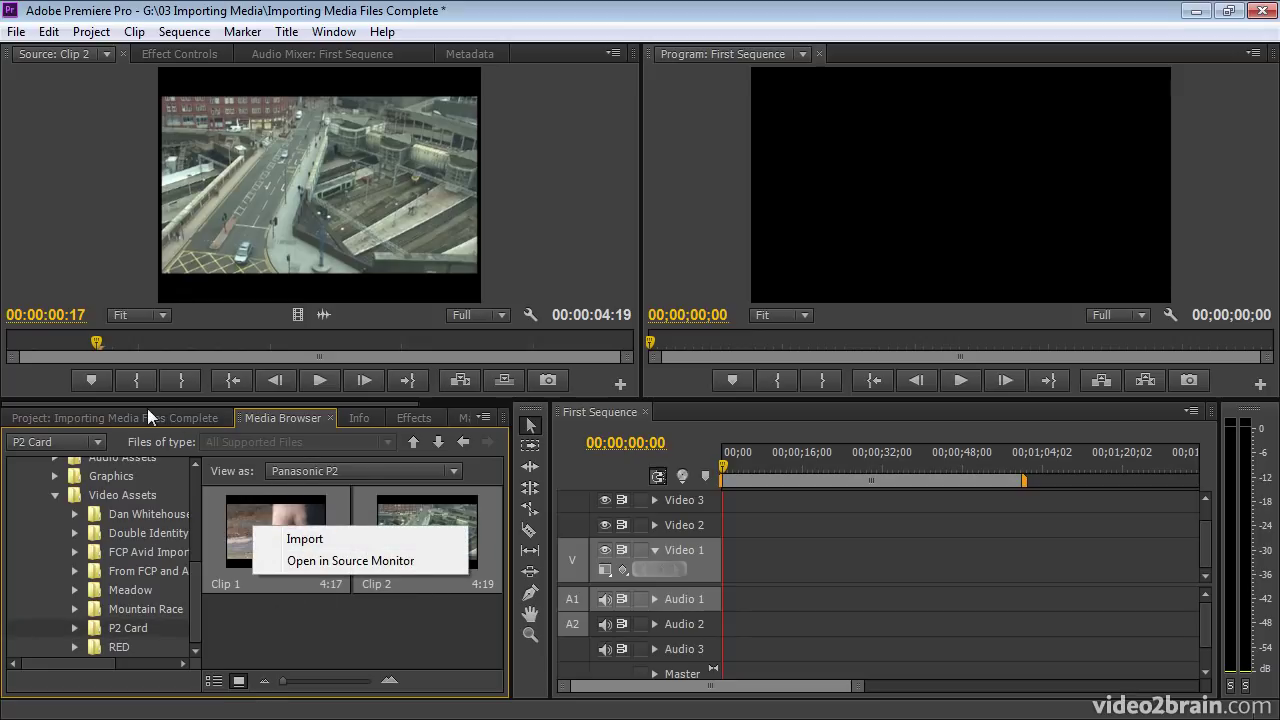
click(304, 540)
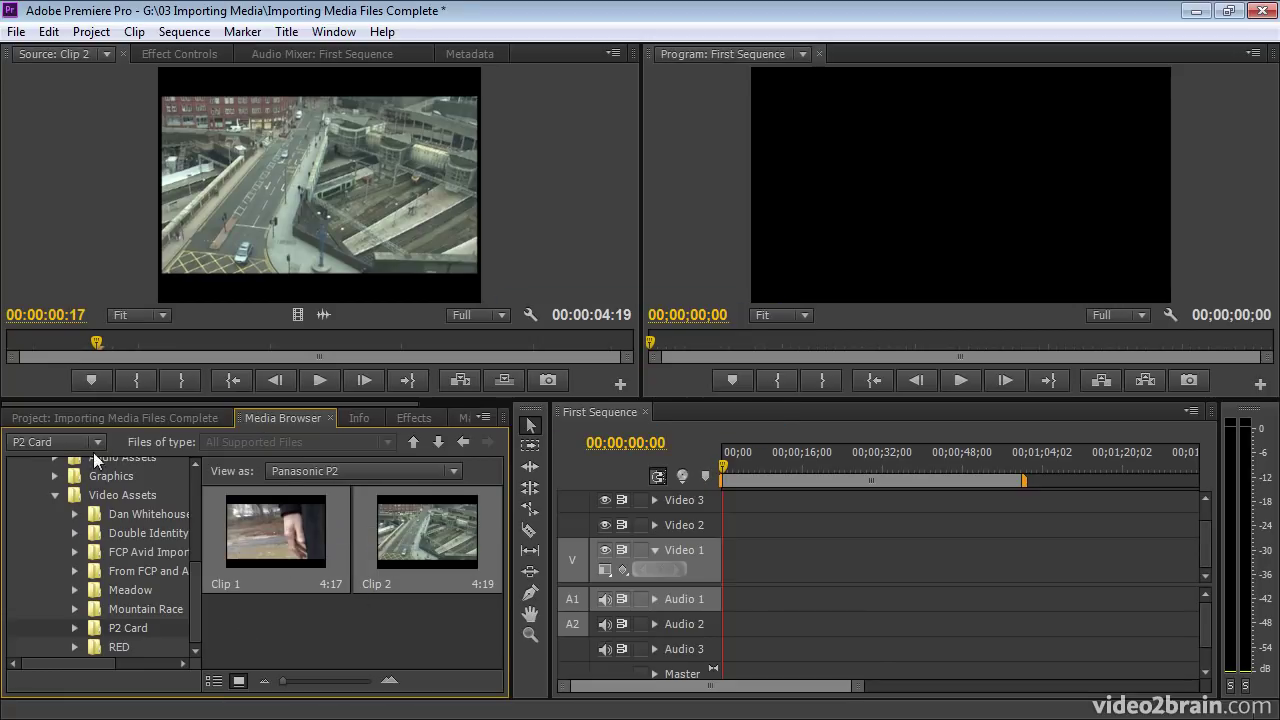
- Check the imported P2 clips, deselect them, and browse the RED folder in the Media Browser
click(67, 415)
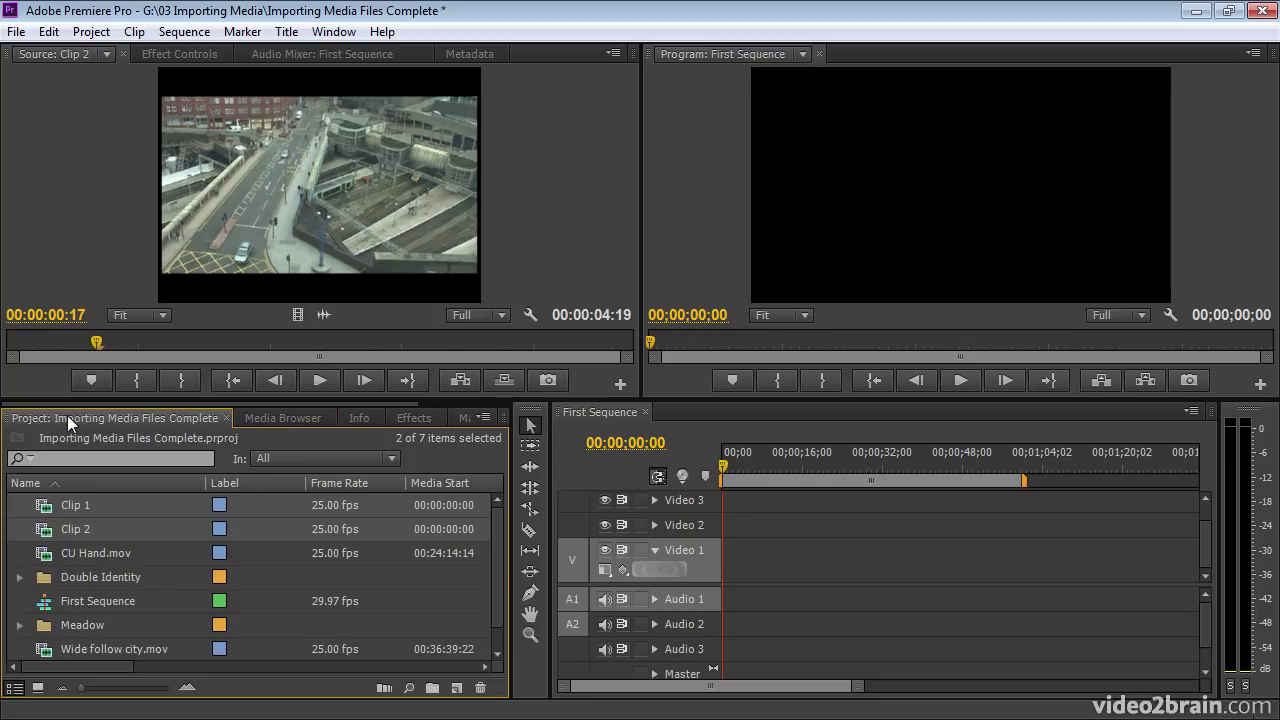
key(ctrl+shift+a)
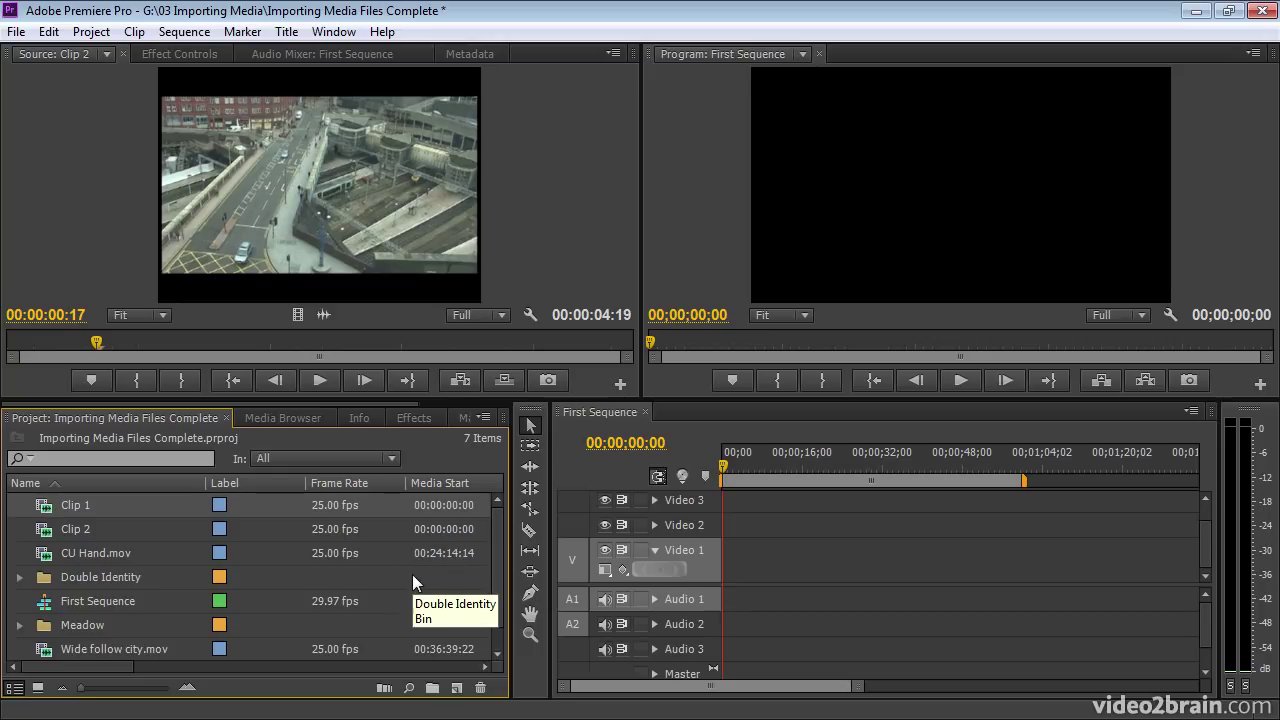
click(261, 417)
click(97, 647)
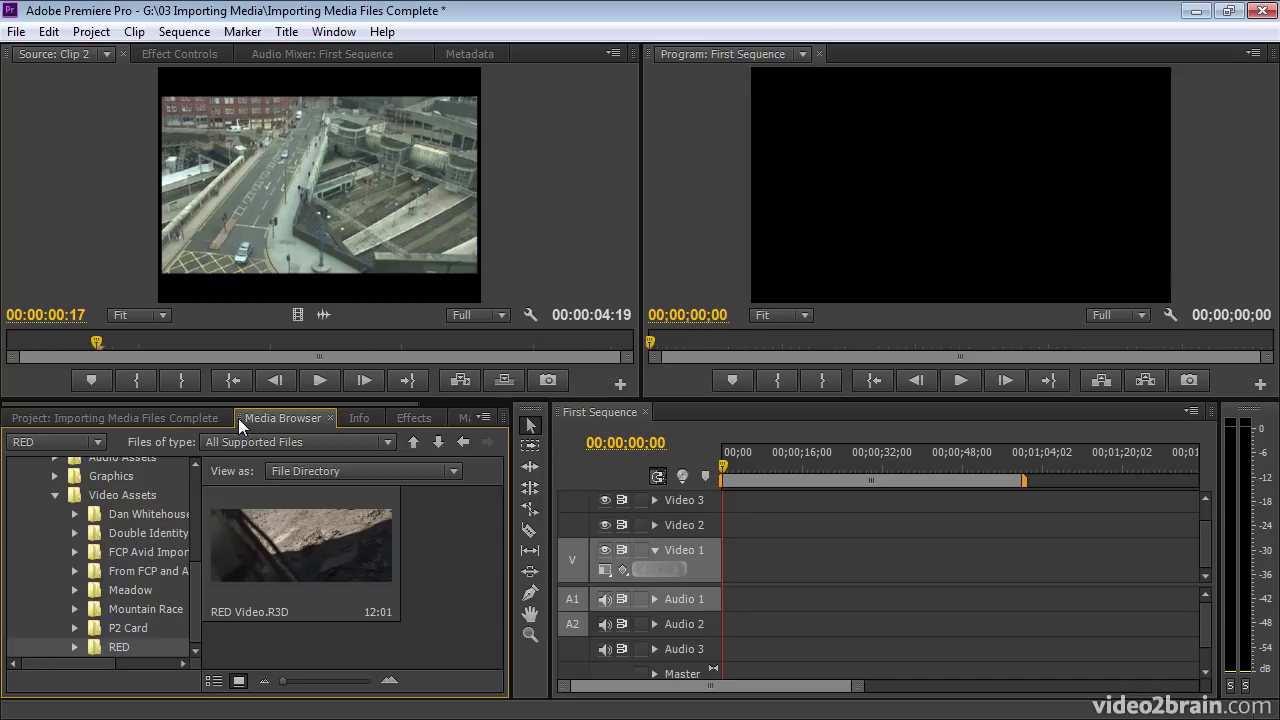
- Dock the Media Browser with the timeline and add RED Video.R3D to the Project panel
drag(238, 418, 834, 567)
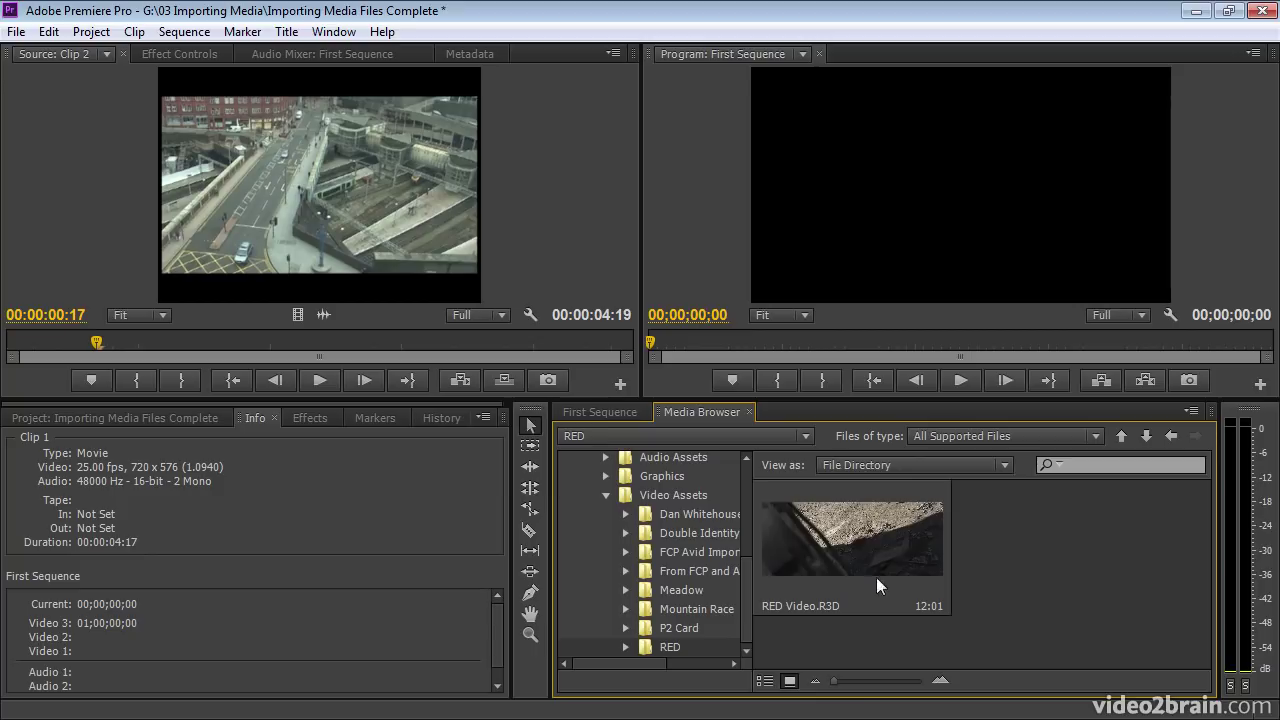
click(35, 416)
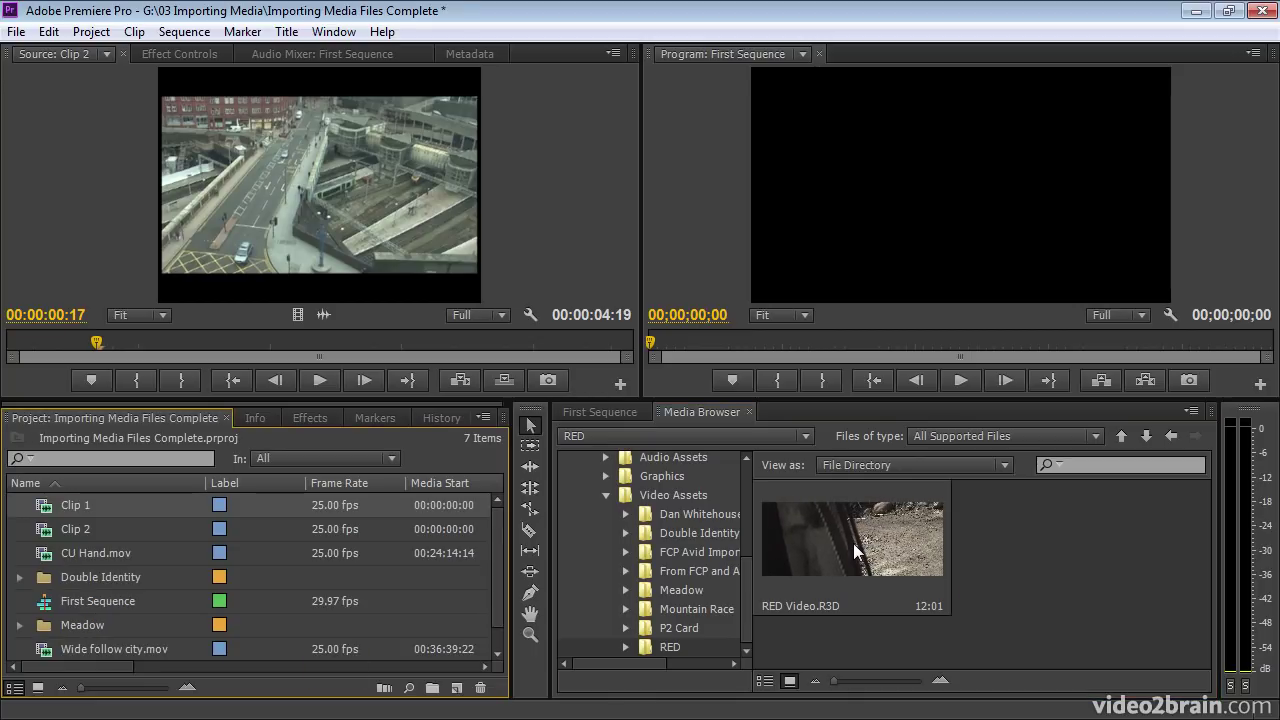
drag(800, 548, 105, 523)
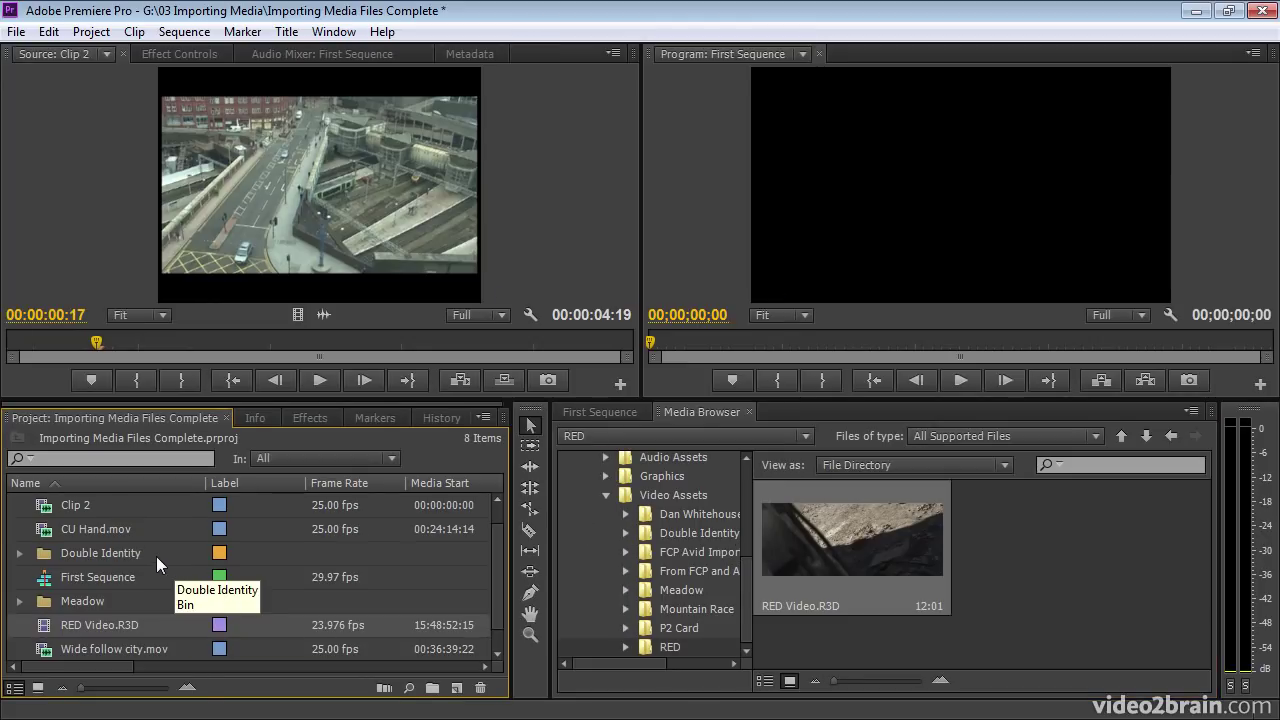
- Dock the Media Browser back beside the Project panel and bring up the Import window
drag(699, 419, 287, 532)
click(53, 420)
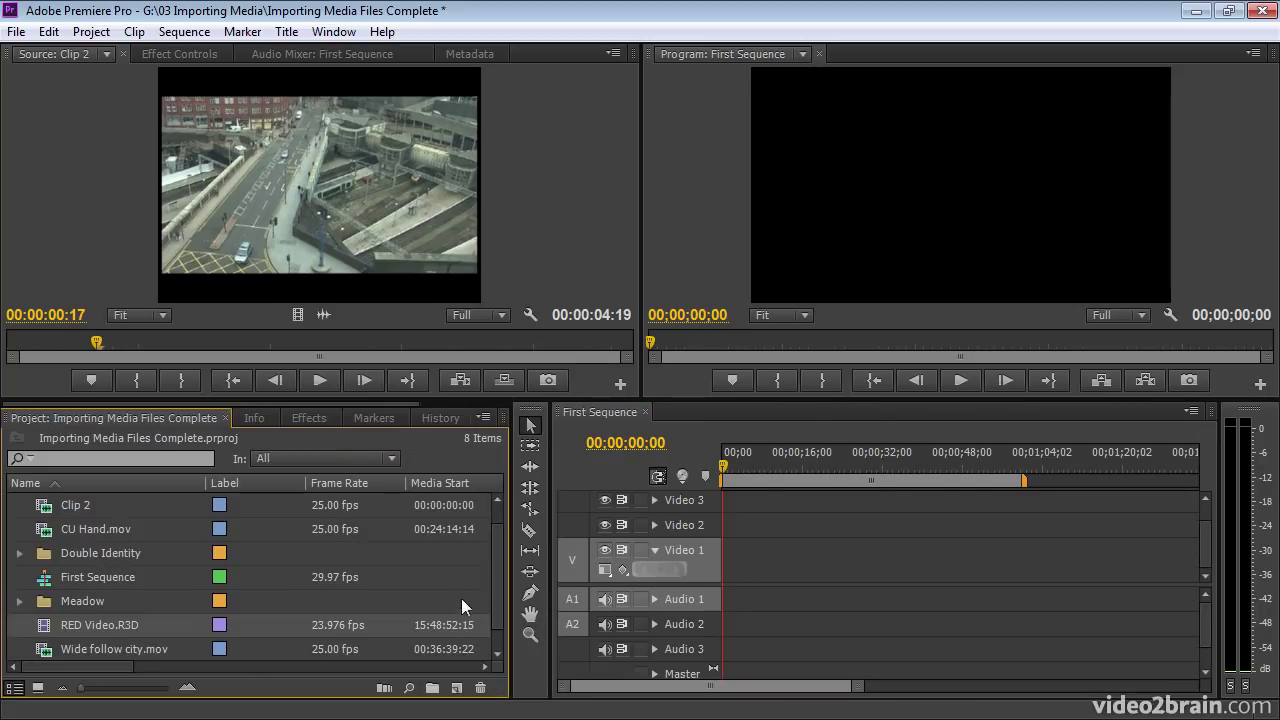
scroll(499, 587, down, 1)
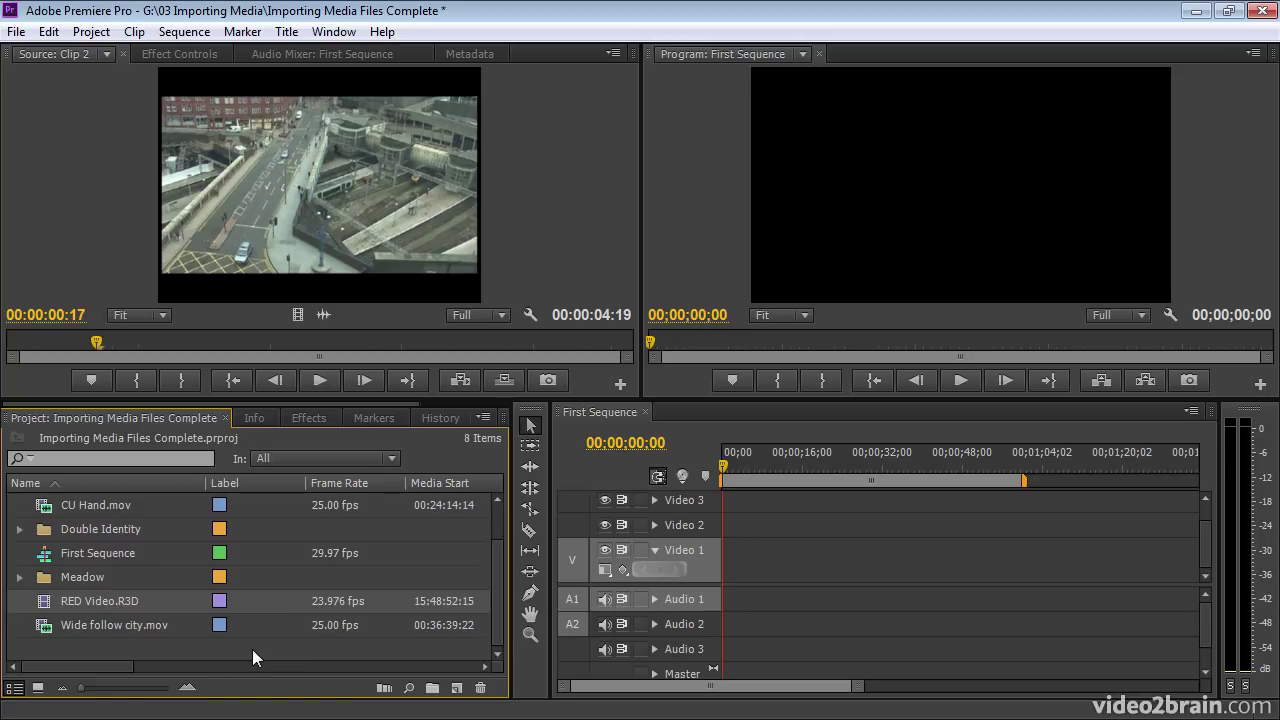
double_click(252, 649)
- Import Stabilize.mov from Video Assets, then import the Mountain Race folder as a bin
click(512, 114)
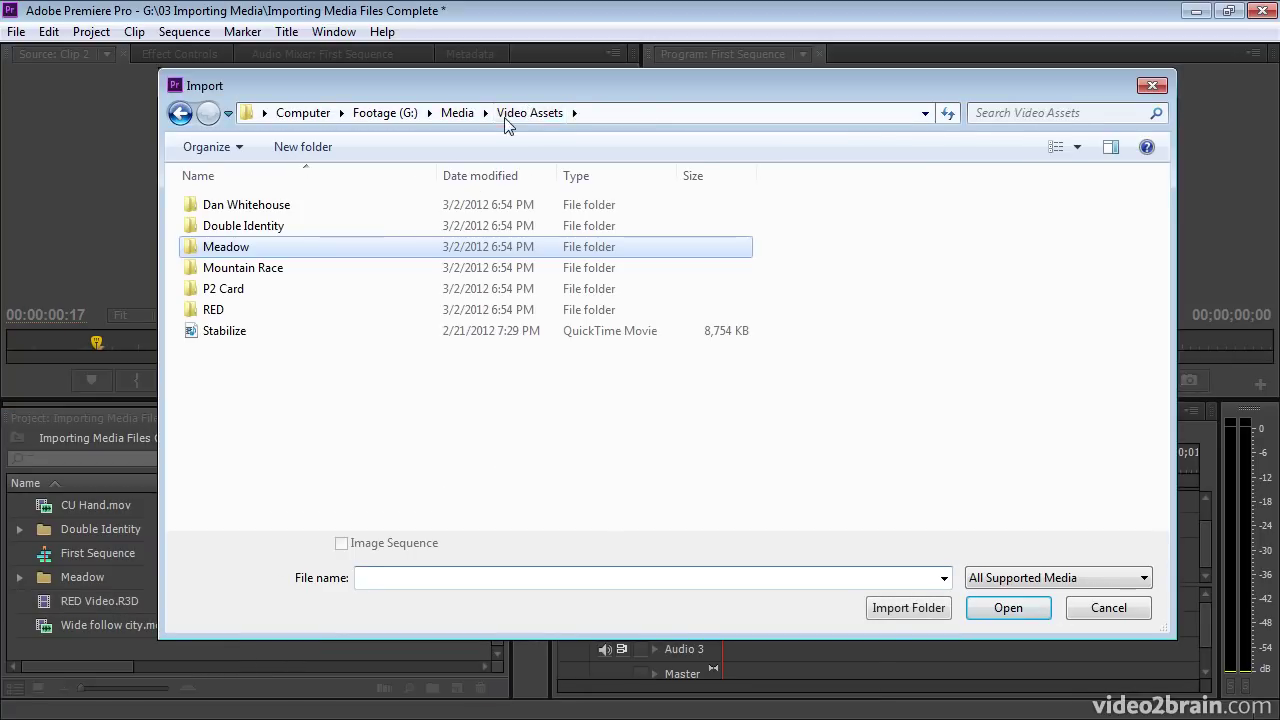
double_click(216, 334)
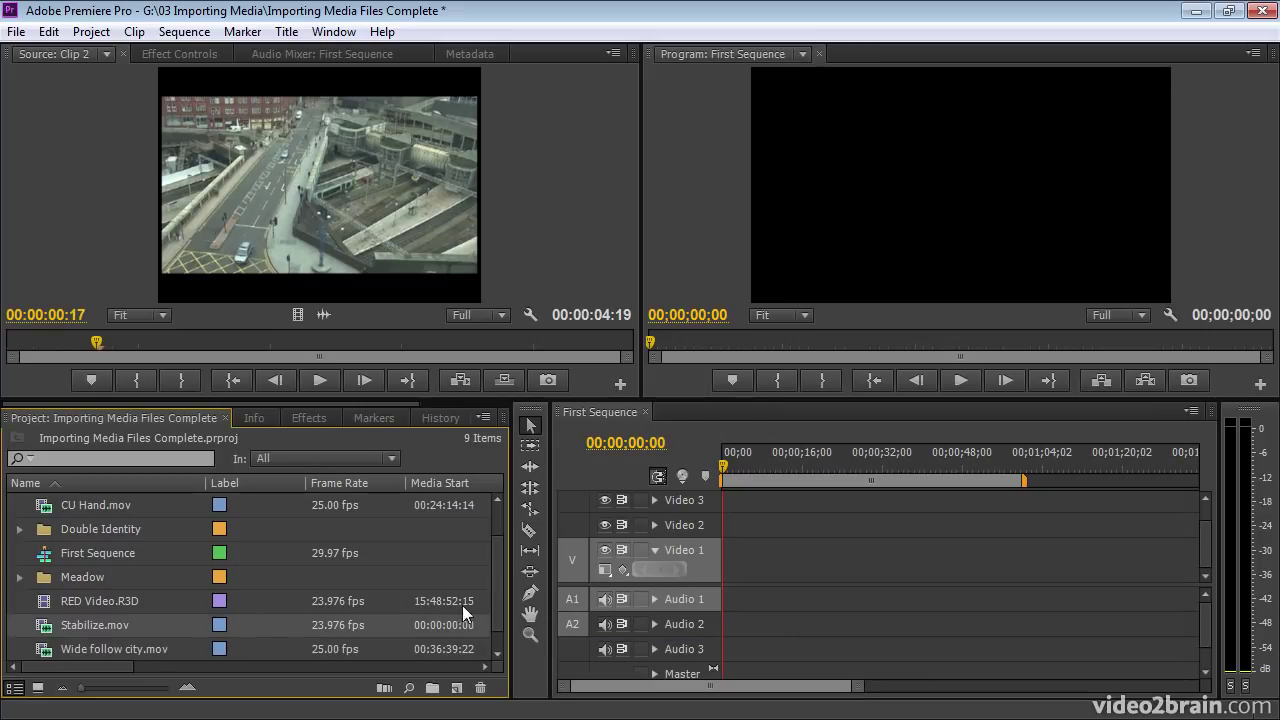
scroll(470, 620, down, 1)
double_click(445, 648)
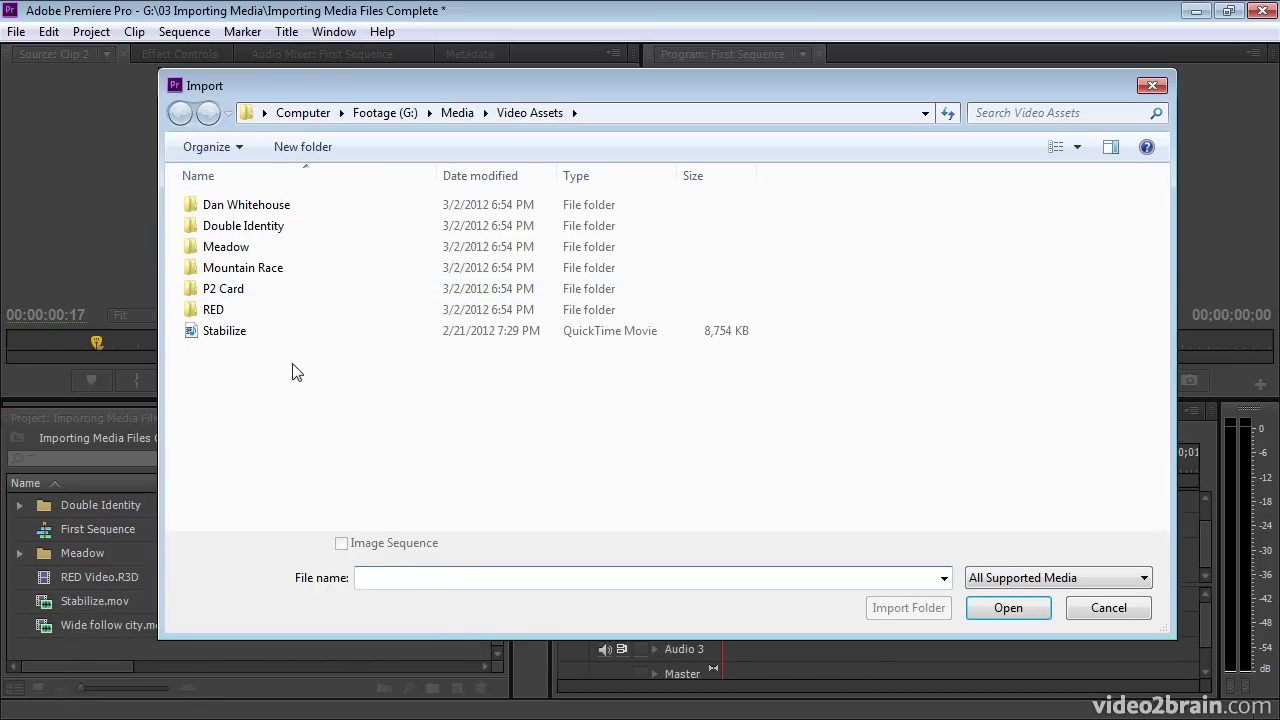
click(223, 268)
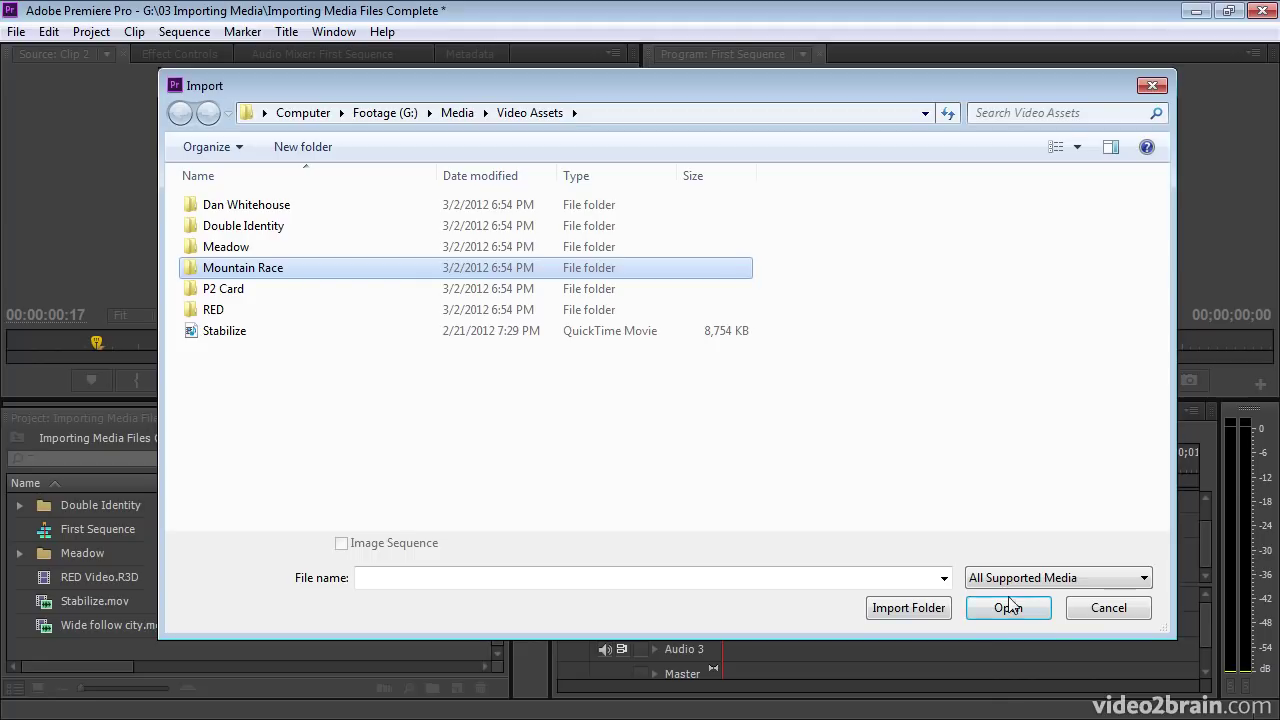
click(908, 608)
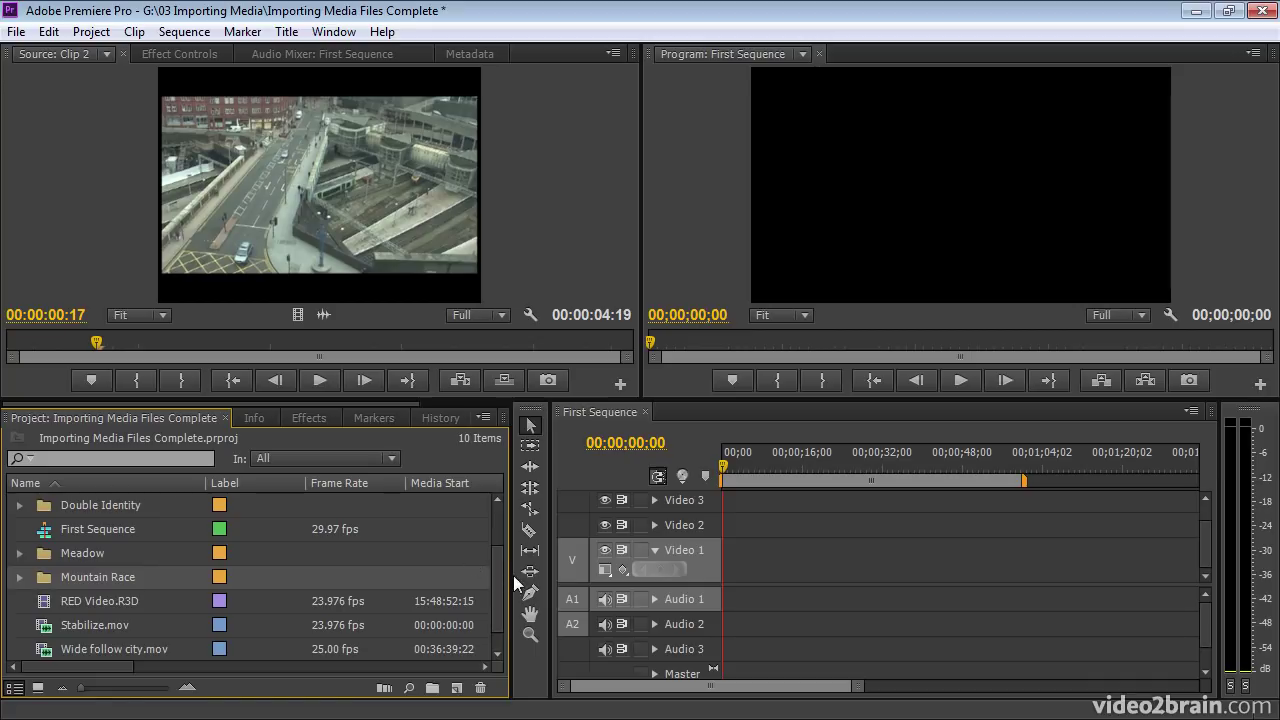
- Open the context menu for RED Video.R3D in the Project panel
scroll(500, 582, down, 1)
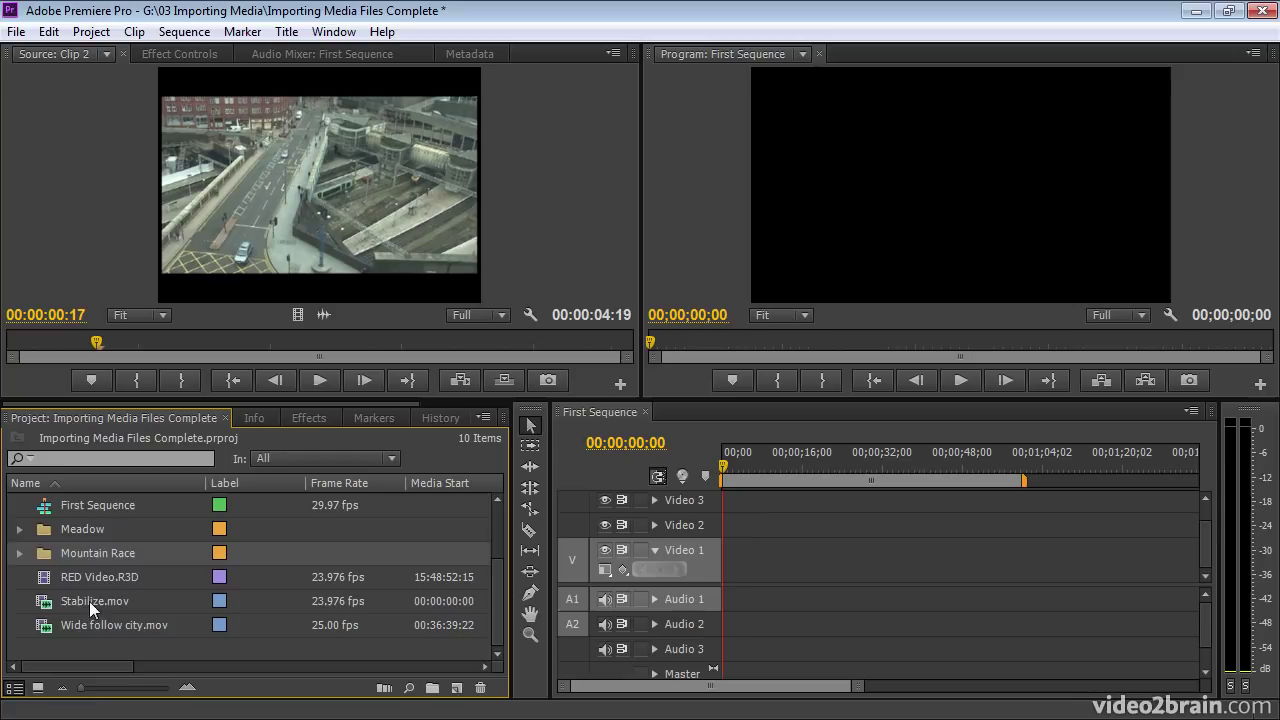
mouse_move(110, 581)
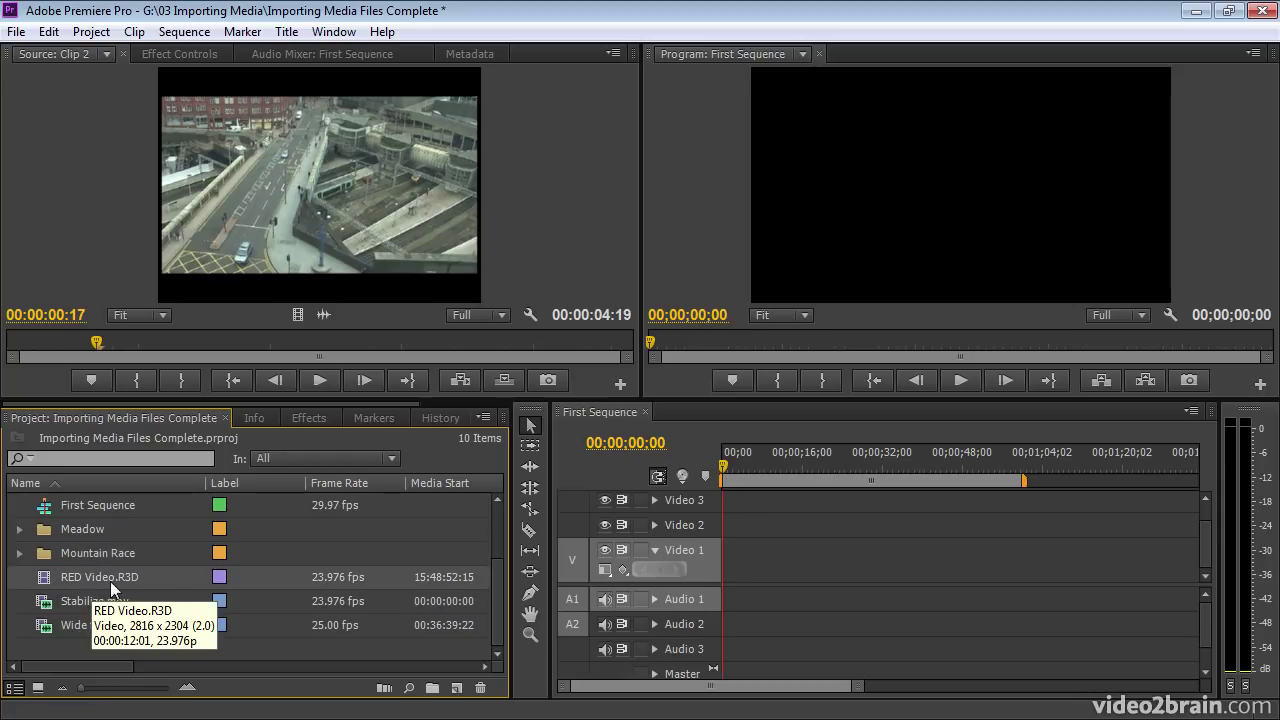
right_click(41, 584)
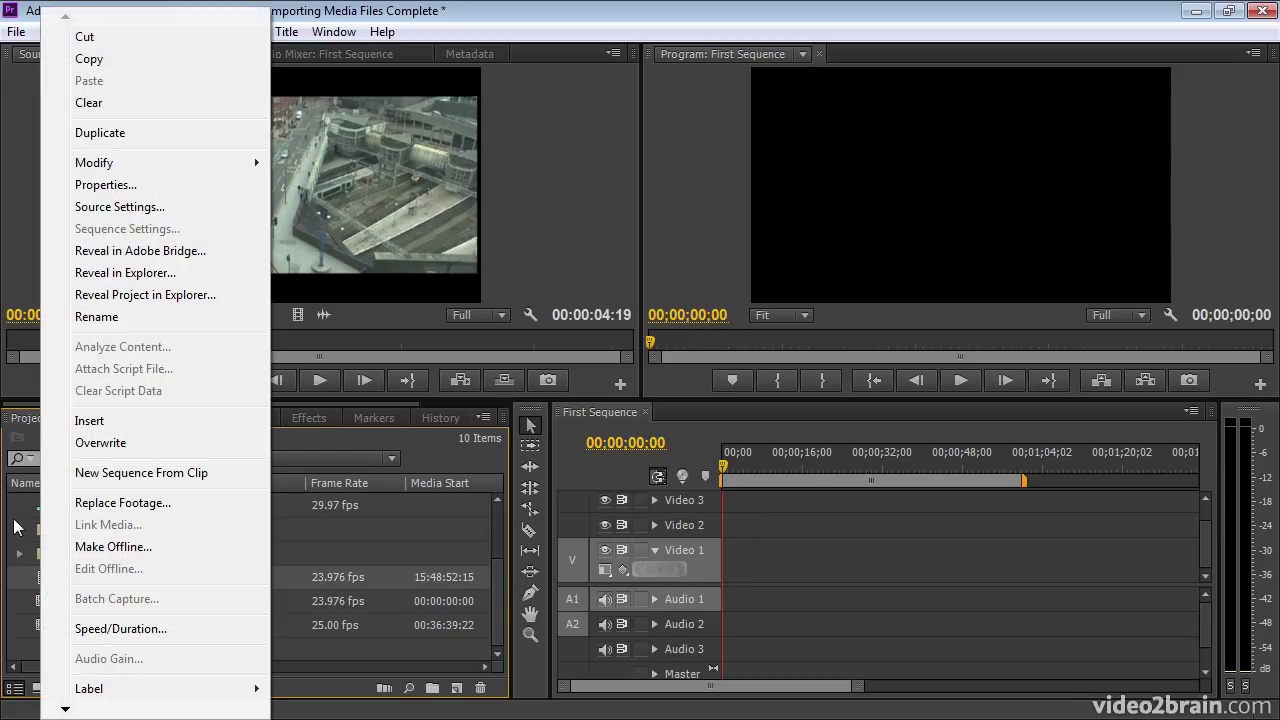
- Reveal RED Video.R3D's source file in Explorer, then minimize the Explorer window
click(224, 273)
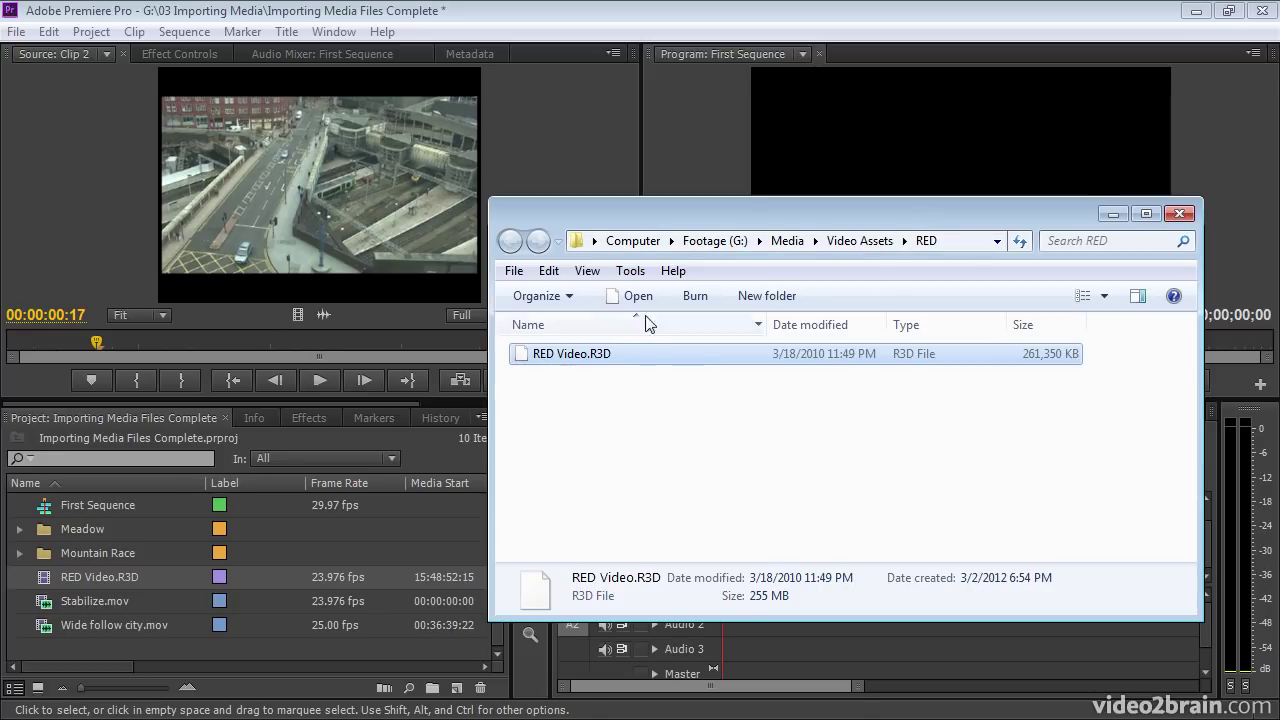
click(1119, 215)
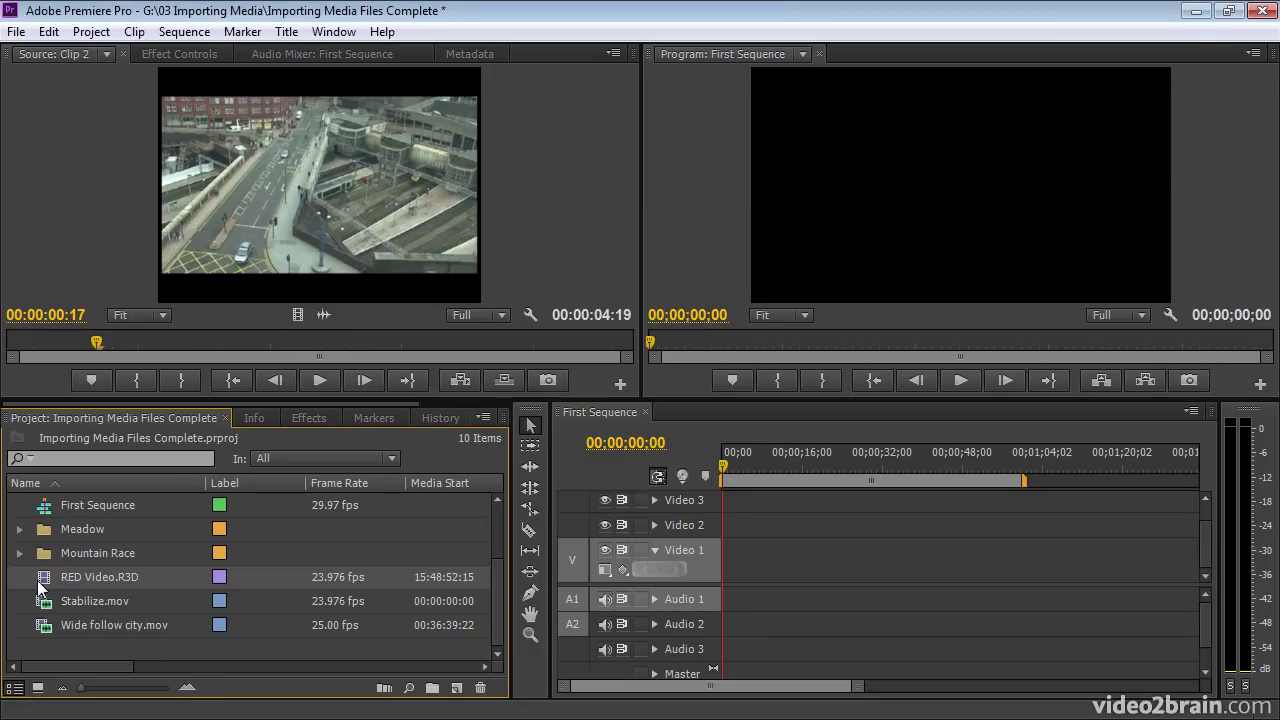
mouse_move(40, 588)
drag(112, 666, 45, 675)
mouse_move(70, 626)
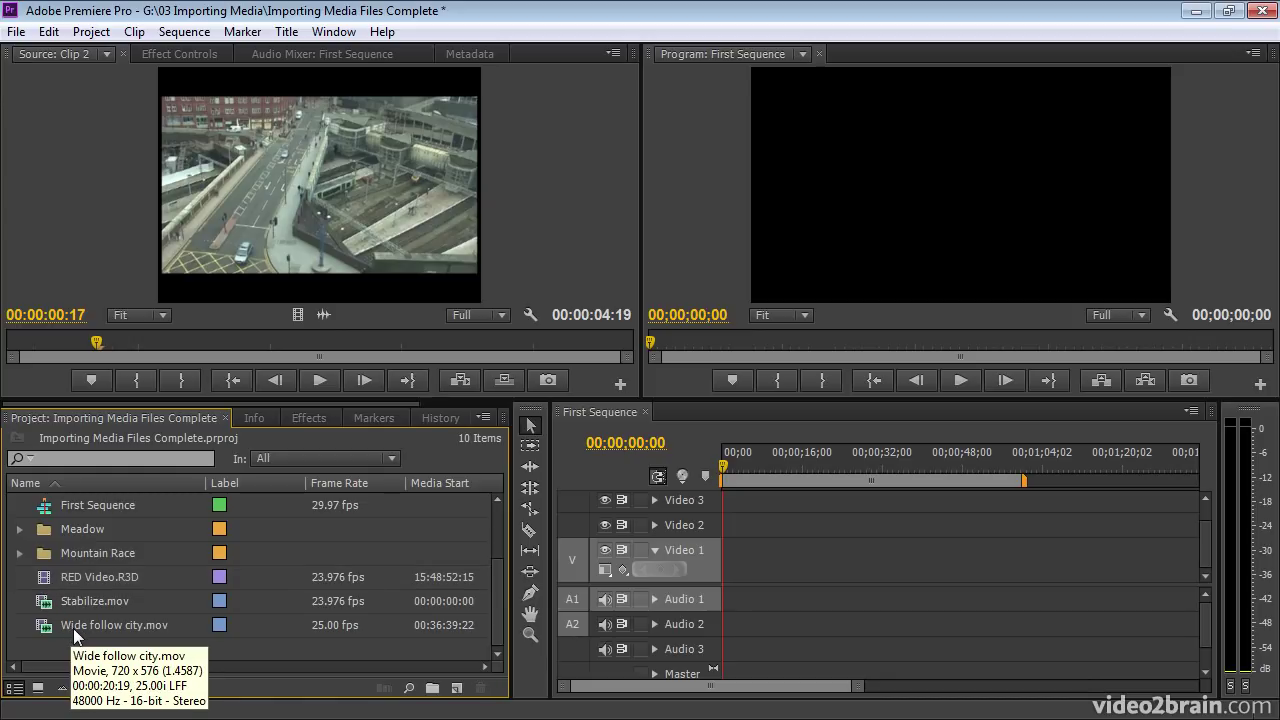